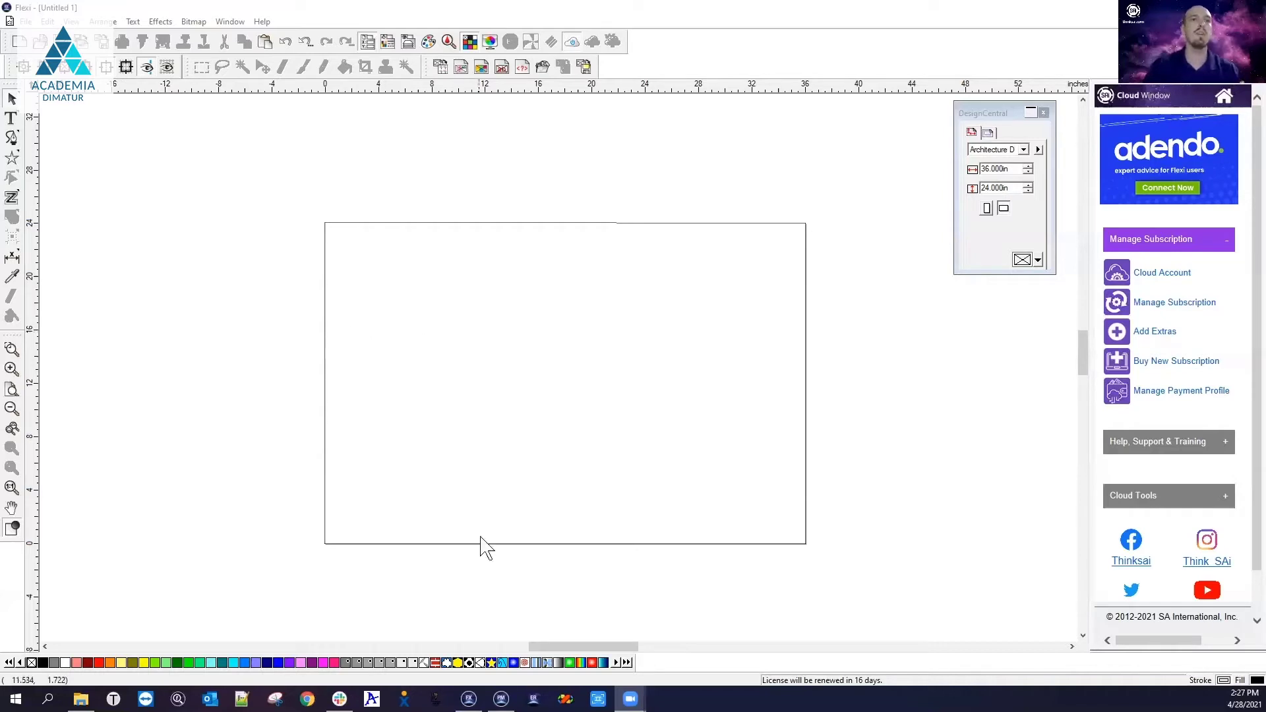
Step: Switch to Production Manager, examine the Graphtec FC9000-160 and Mutoh VJ-1624X queues, and return to the Flexi design window
click(502, 698)
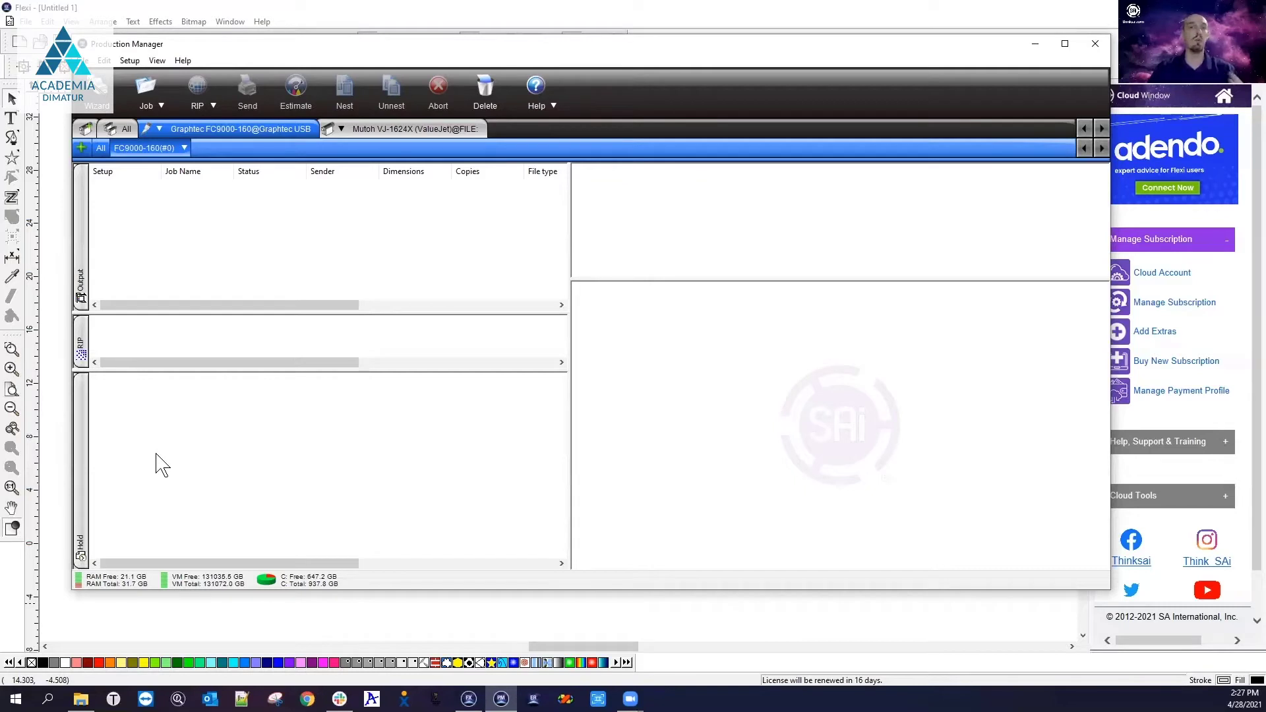
click(358, 131)
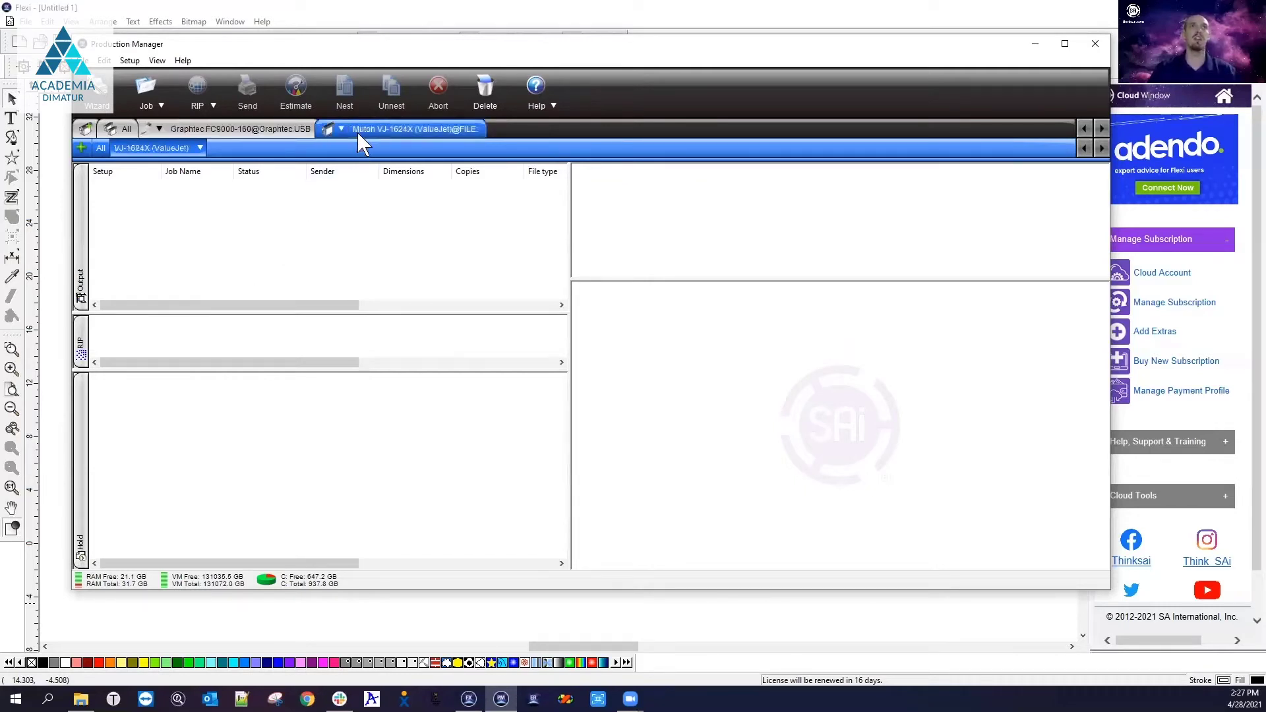
click(244, 130)
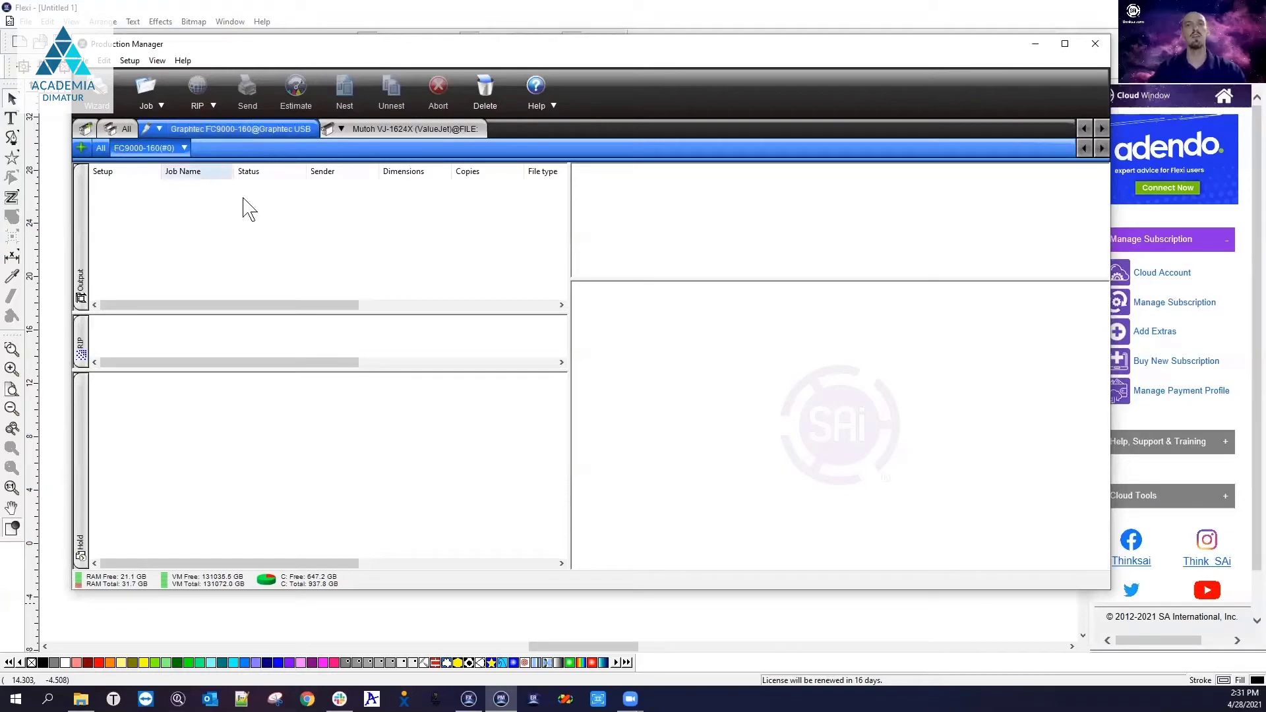
click(442, 30)
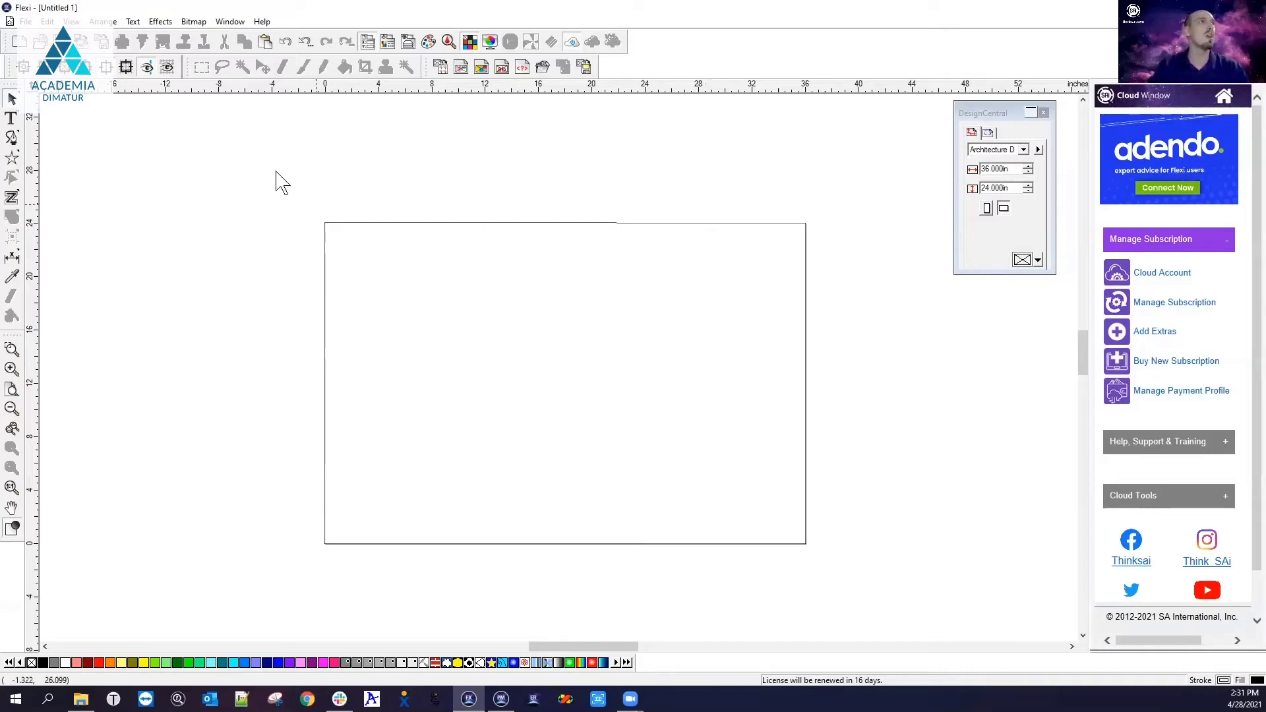
Step: Import Body Shop.pd from the Vinyl Signs folder and place the logo just inside the page's upper-left corner
click(26, 21)
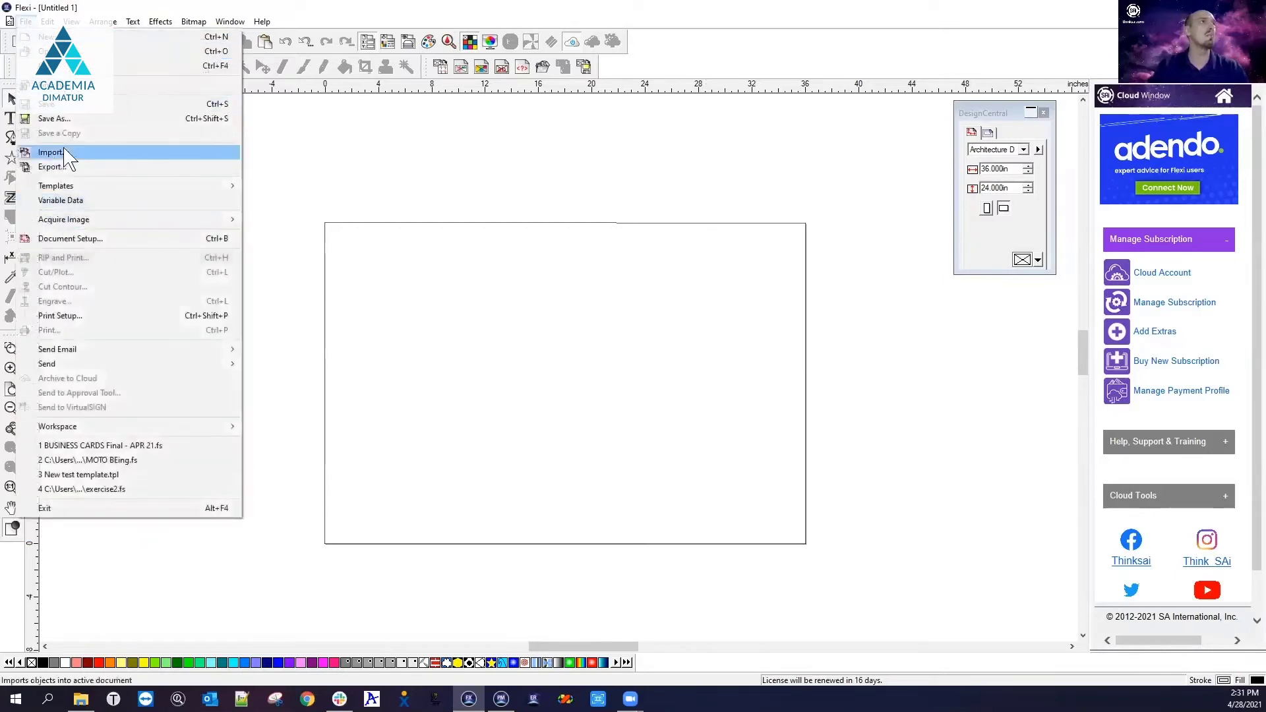
click(66, 153)
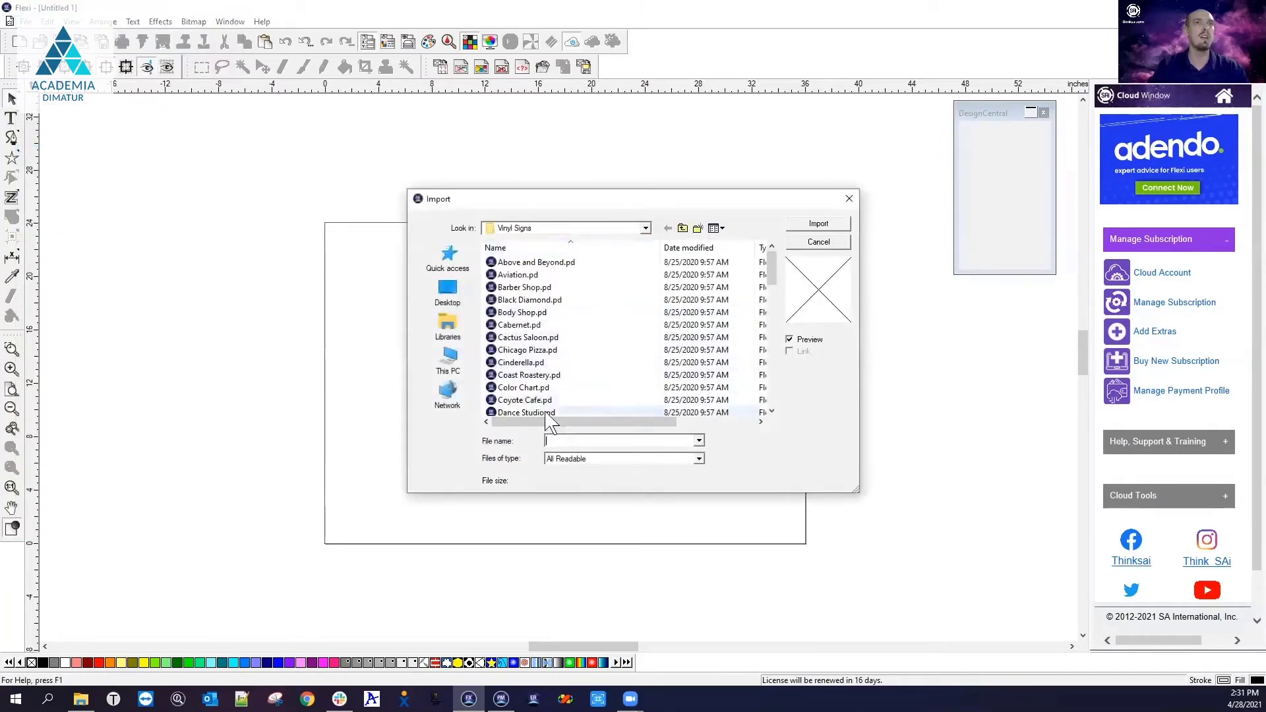
click(521, 312)
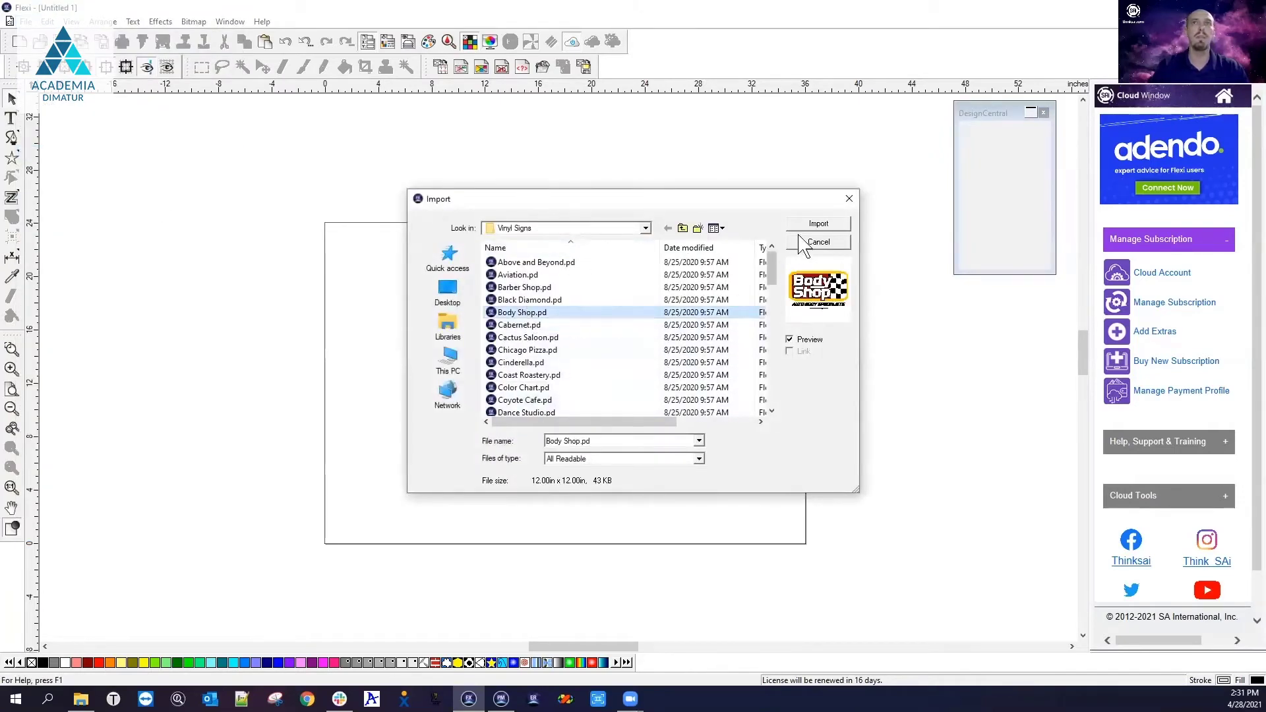
click(819, 224)
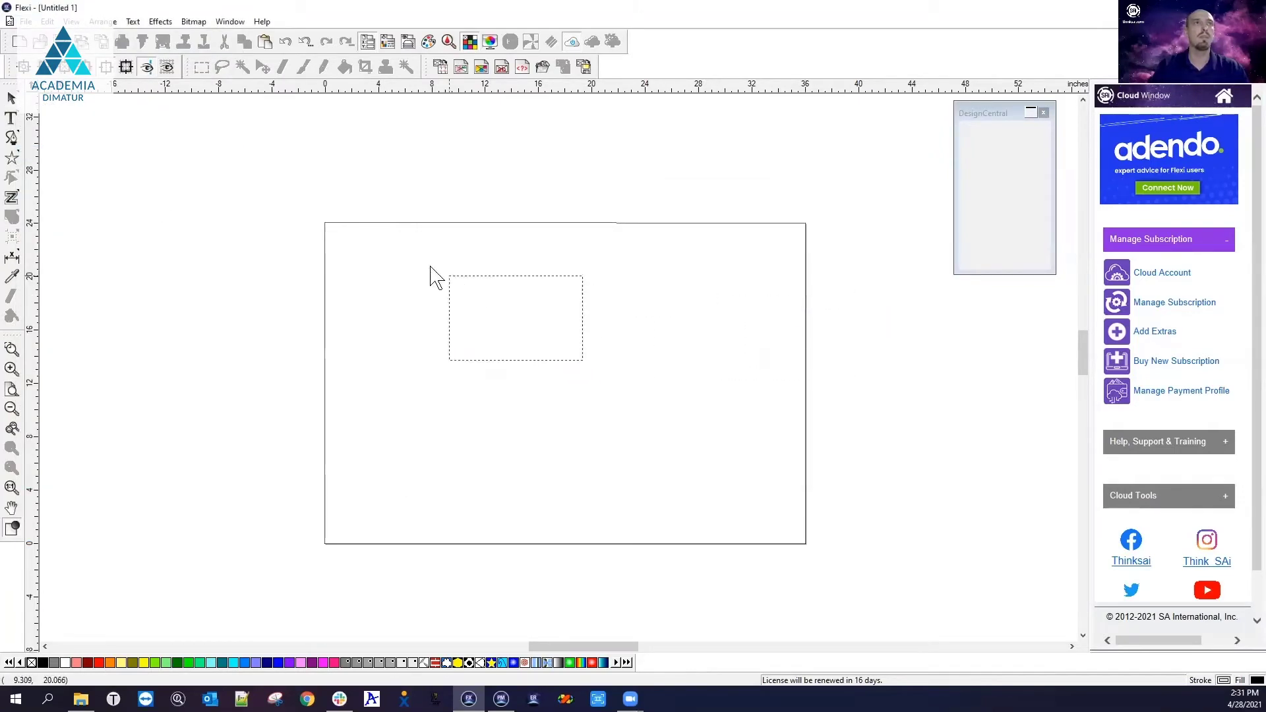
click(335, 239)
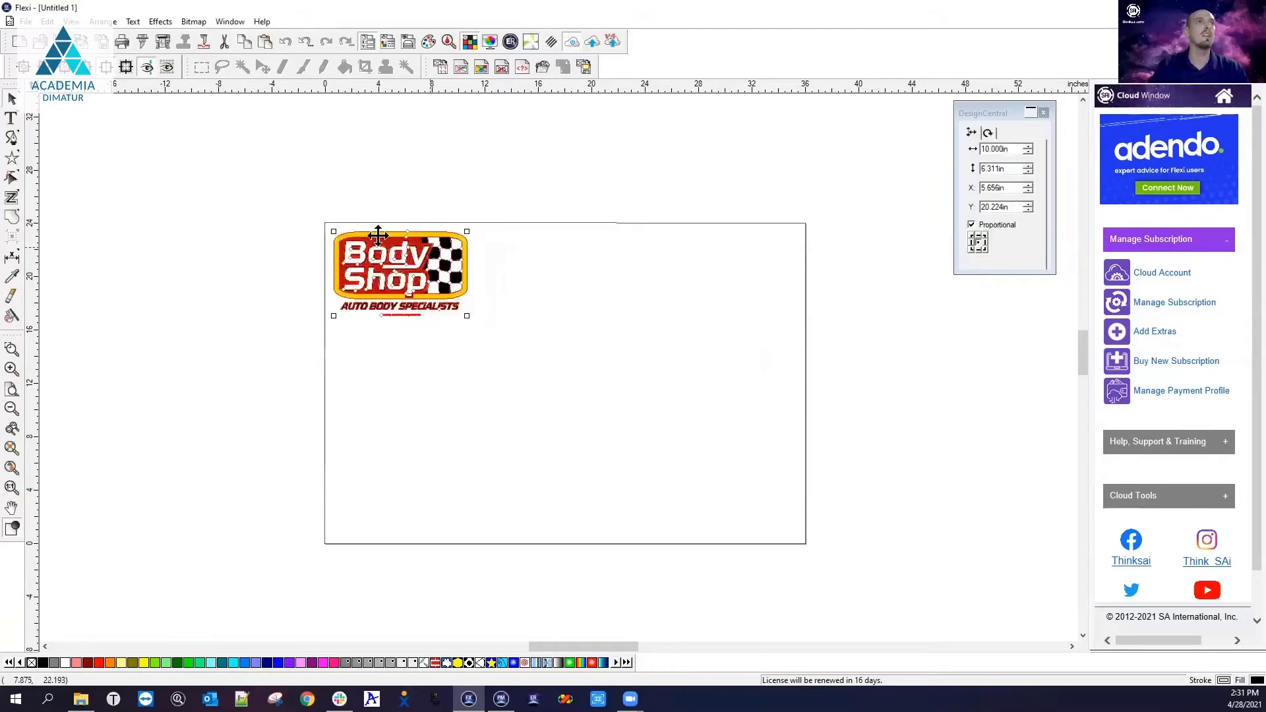
Step: Step and repeat the Body Shop logo into a grid of 3 by 3 copies and move the grid fully onto the page
click(515, 362)
click(422, 277)
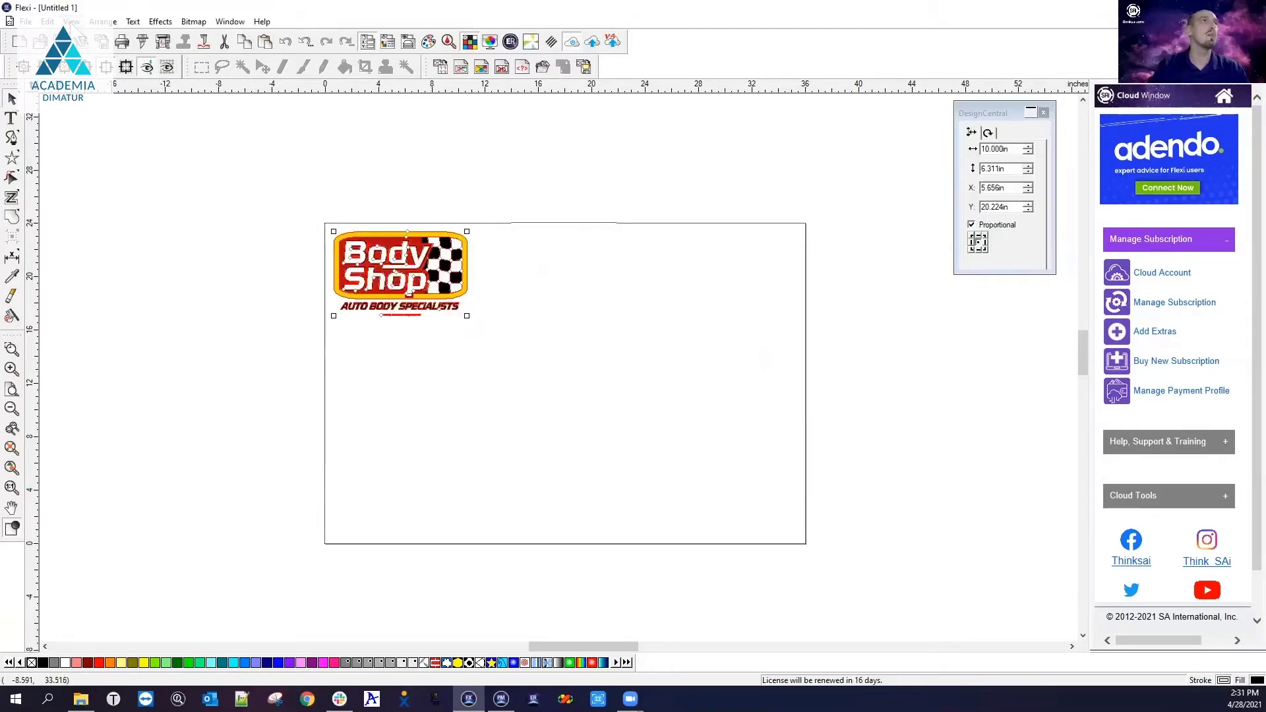
click(102, 21)
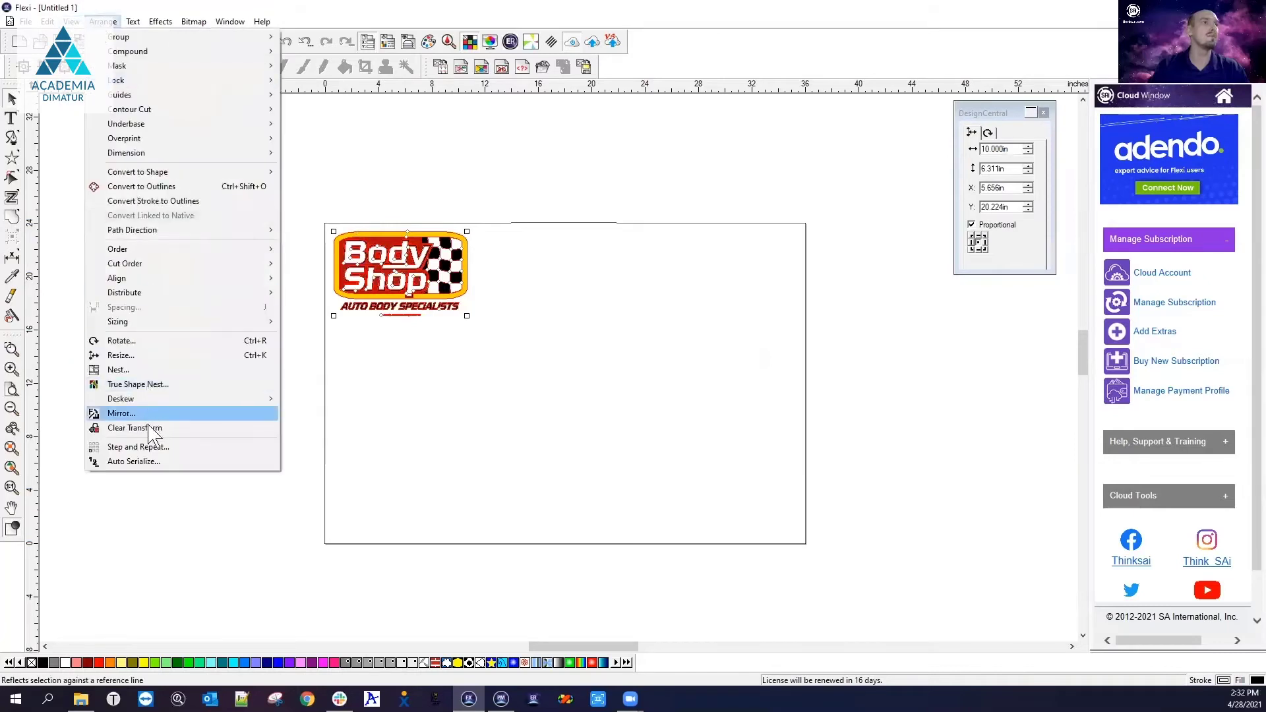
click(142, 446)
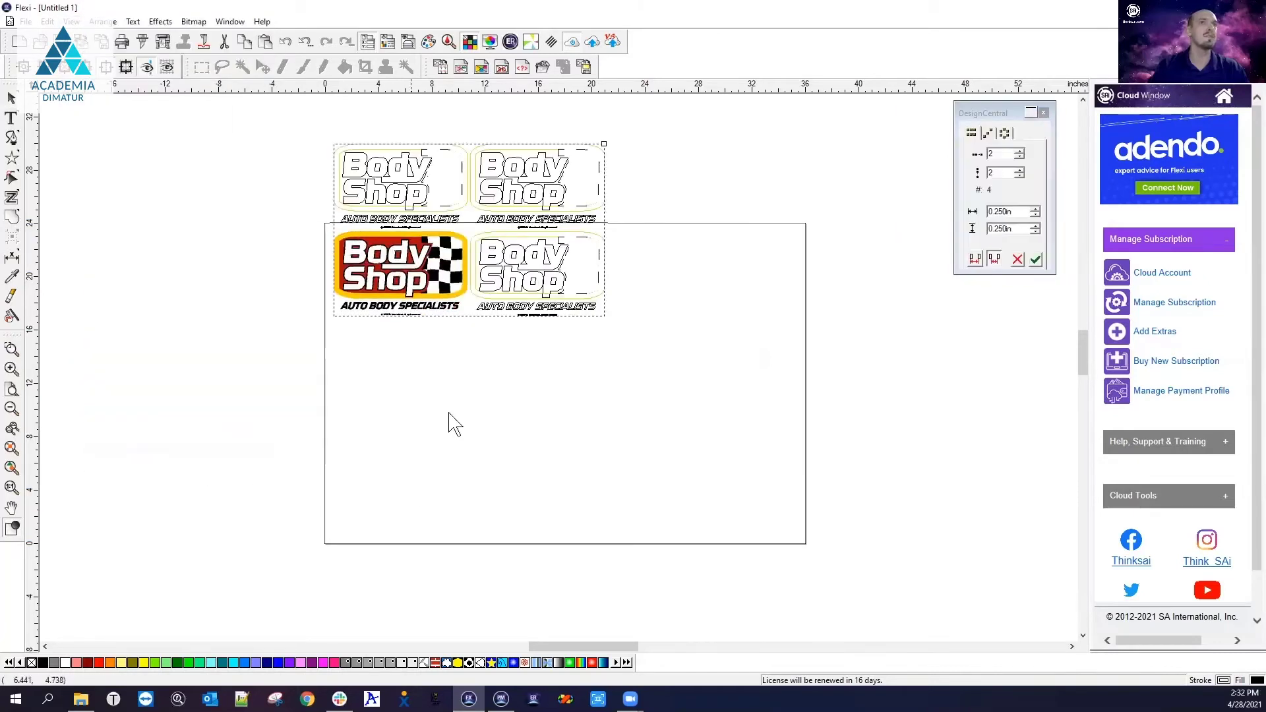
click(1020, 151)
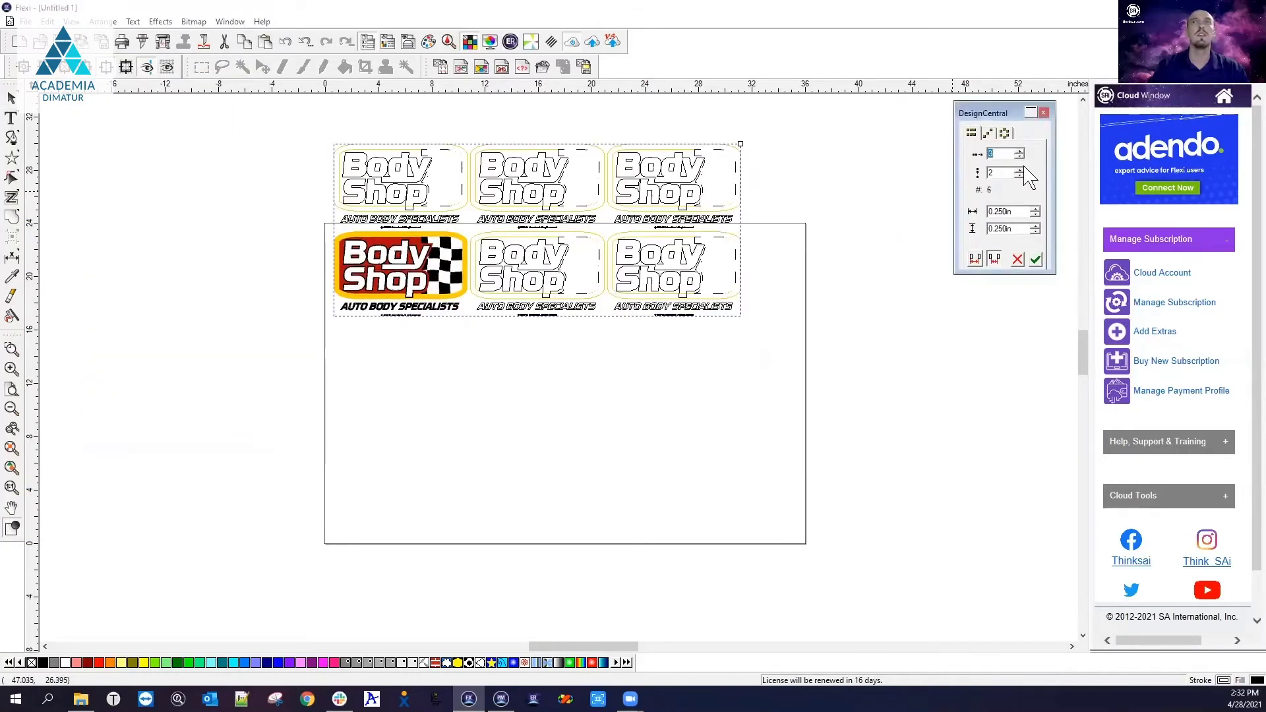
click(1020, 169)
click(1036, 259)
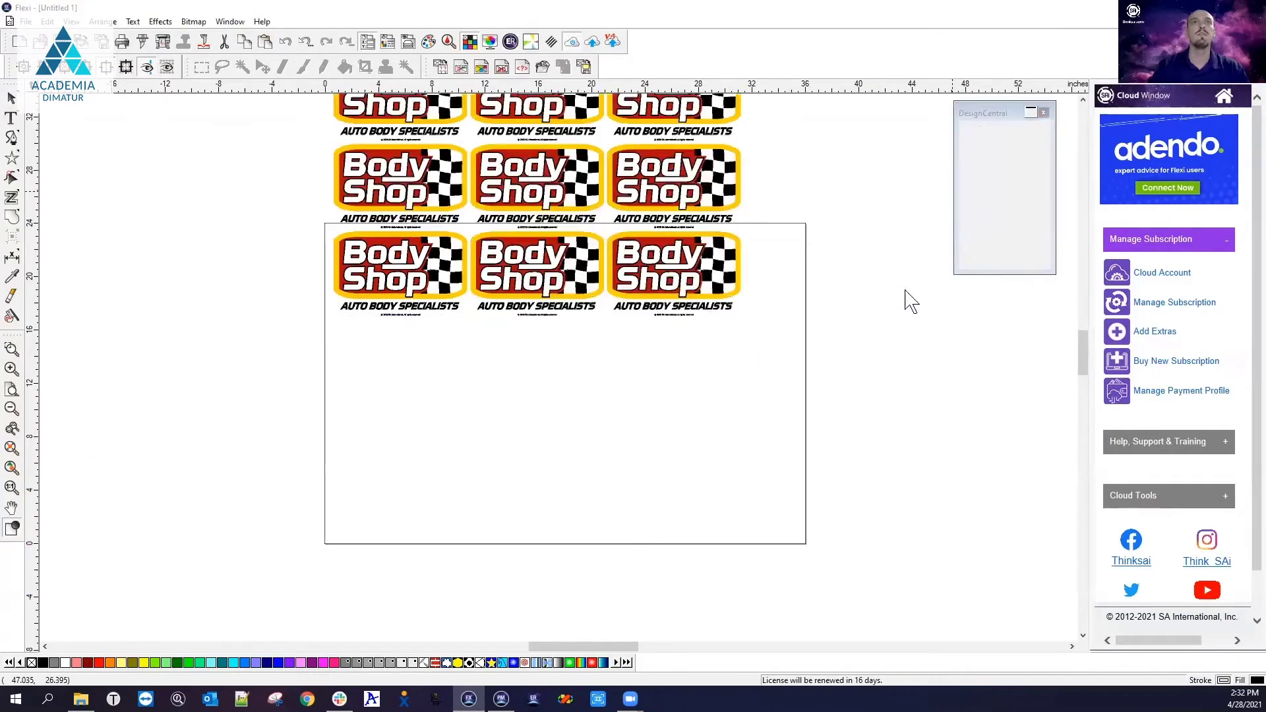
drag(514, 185, 513, 378)
click(846, 395)
Step: Apply a contour cut with a 0.125 in offset around all nine Body Shop logos
drag(267, 211, 799, 525)
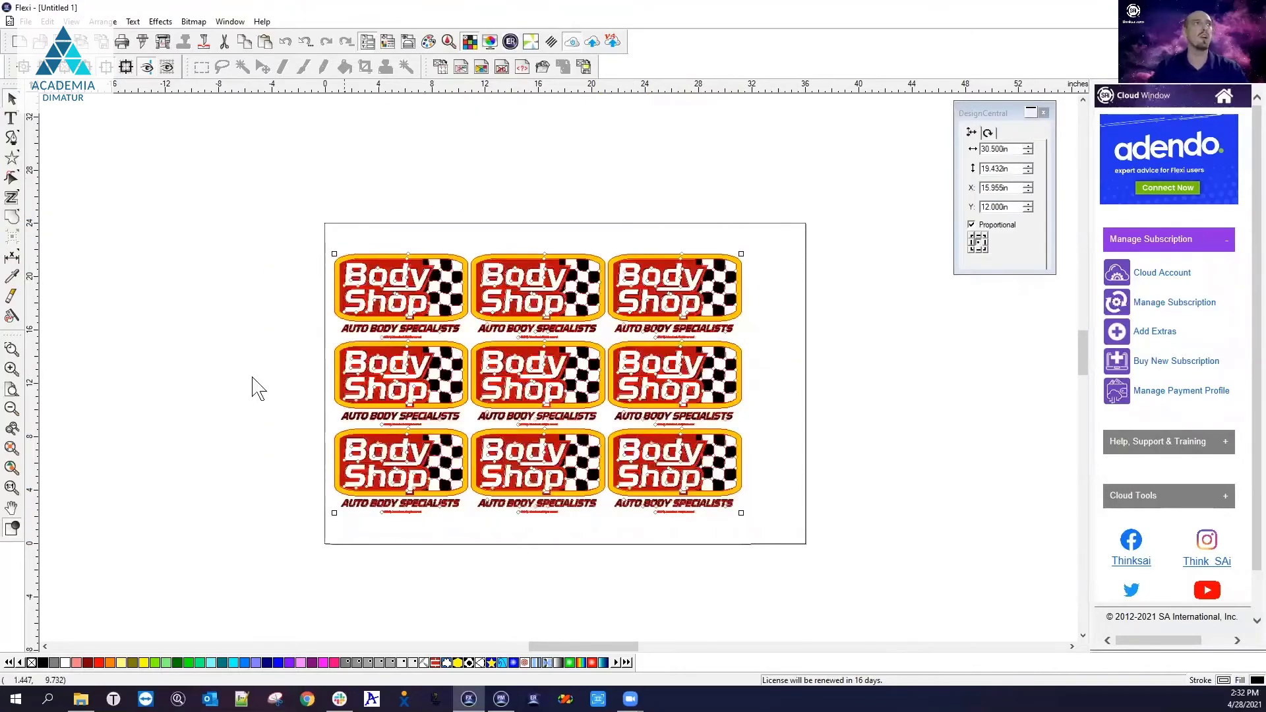
click(160, 21)
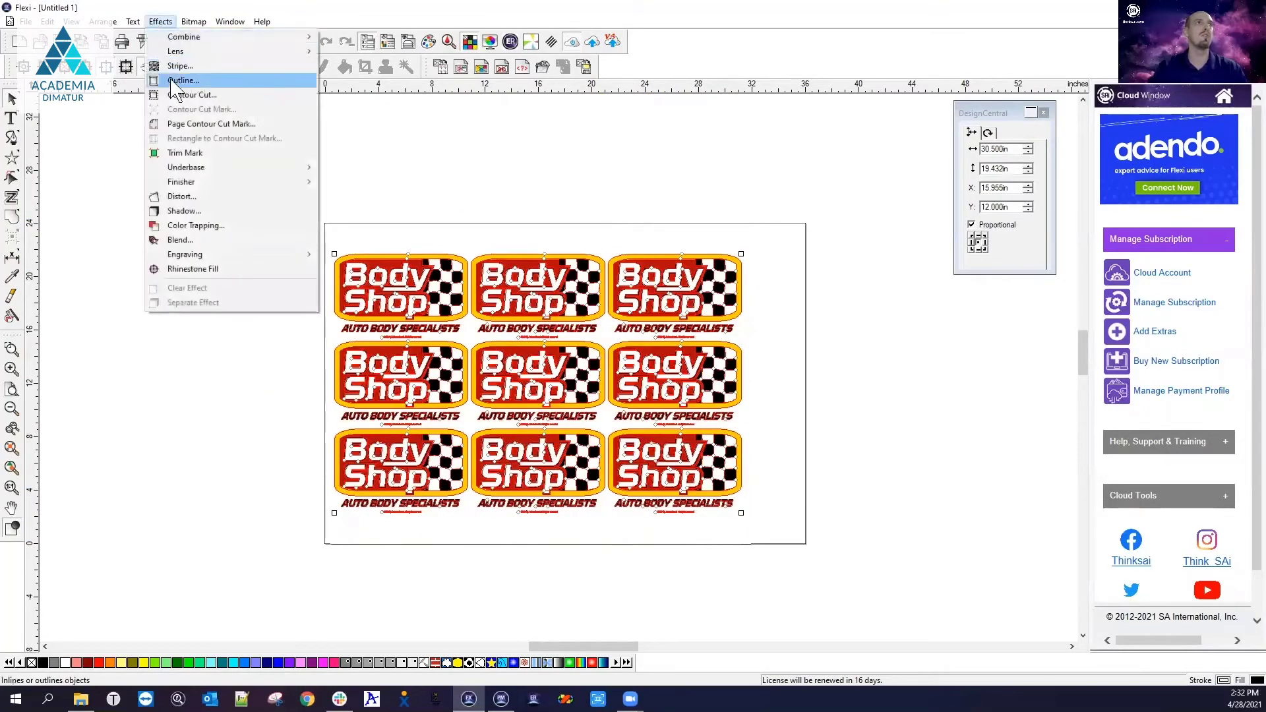
click(177, 97)
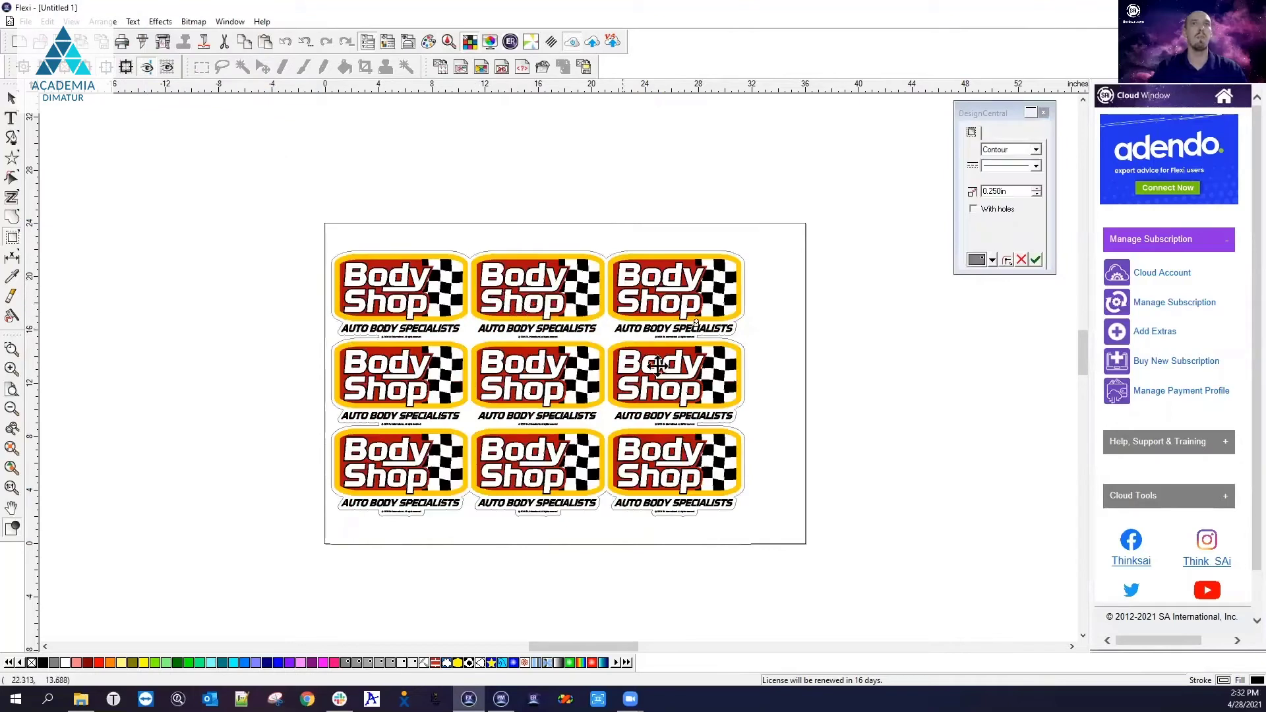
double_click(1009, 191)
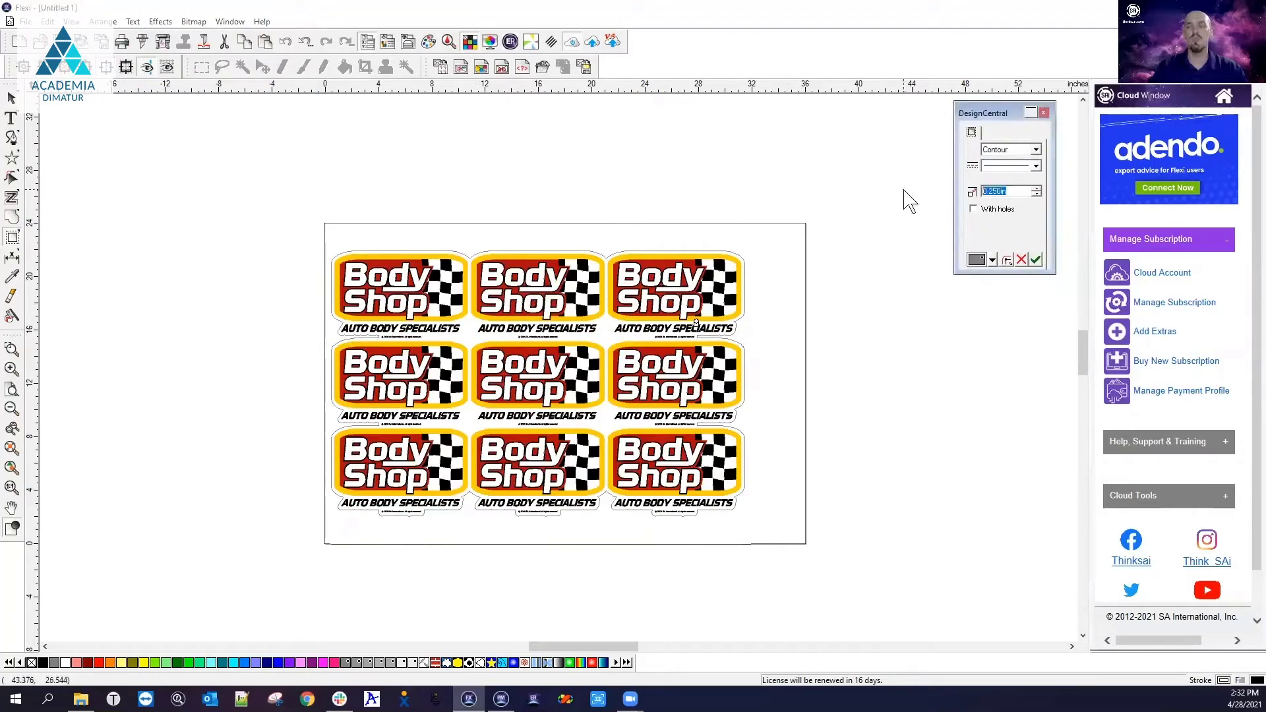
text(.1)
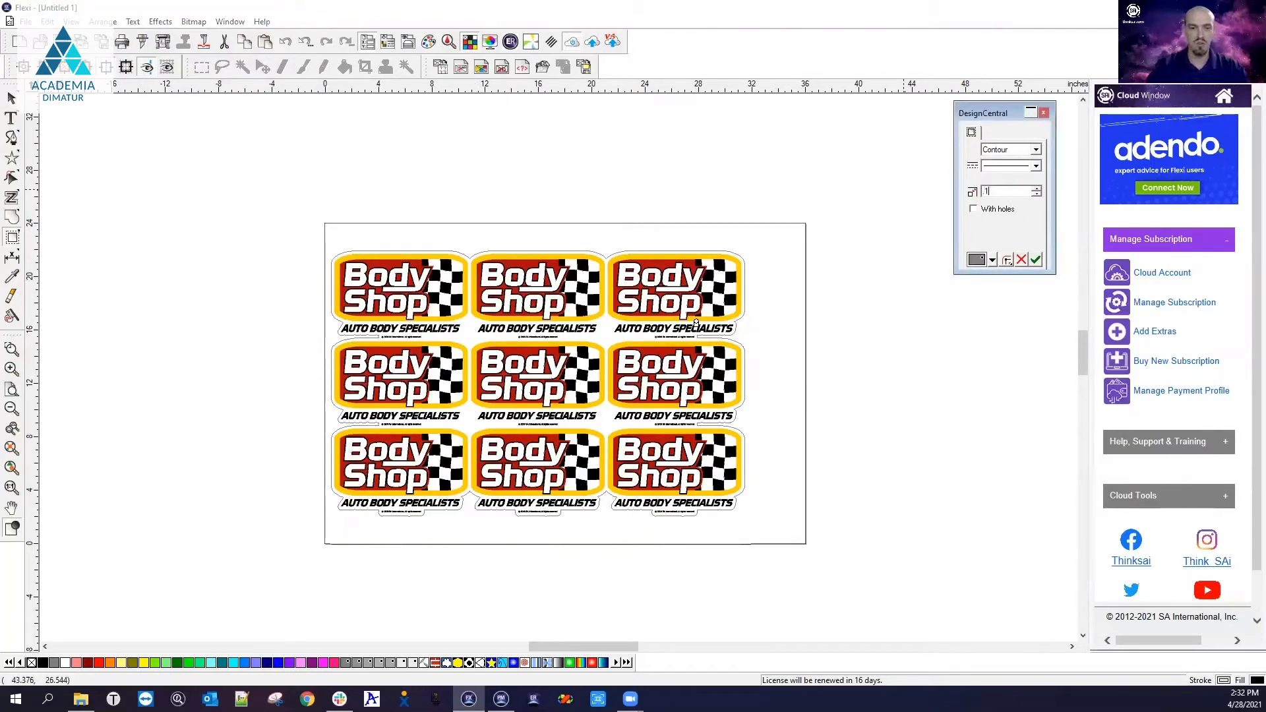
text(25)
key(Tab)
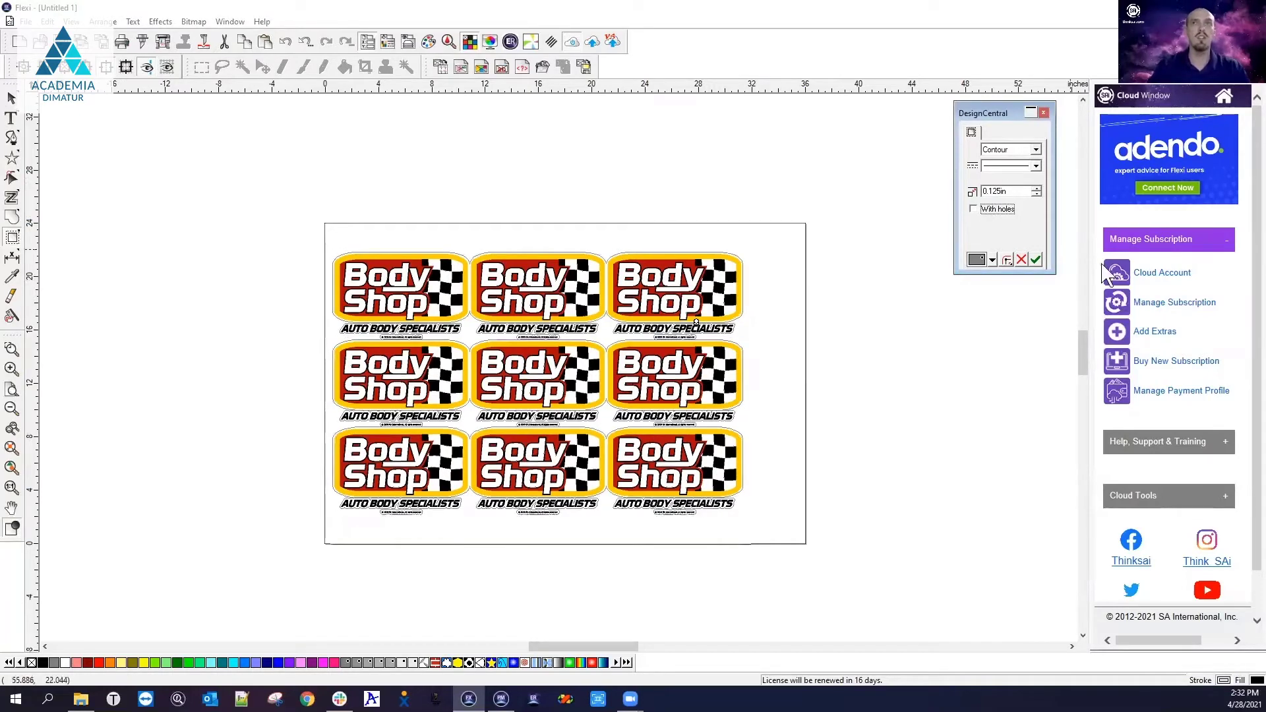
click(1036, 259)
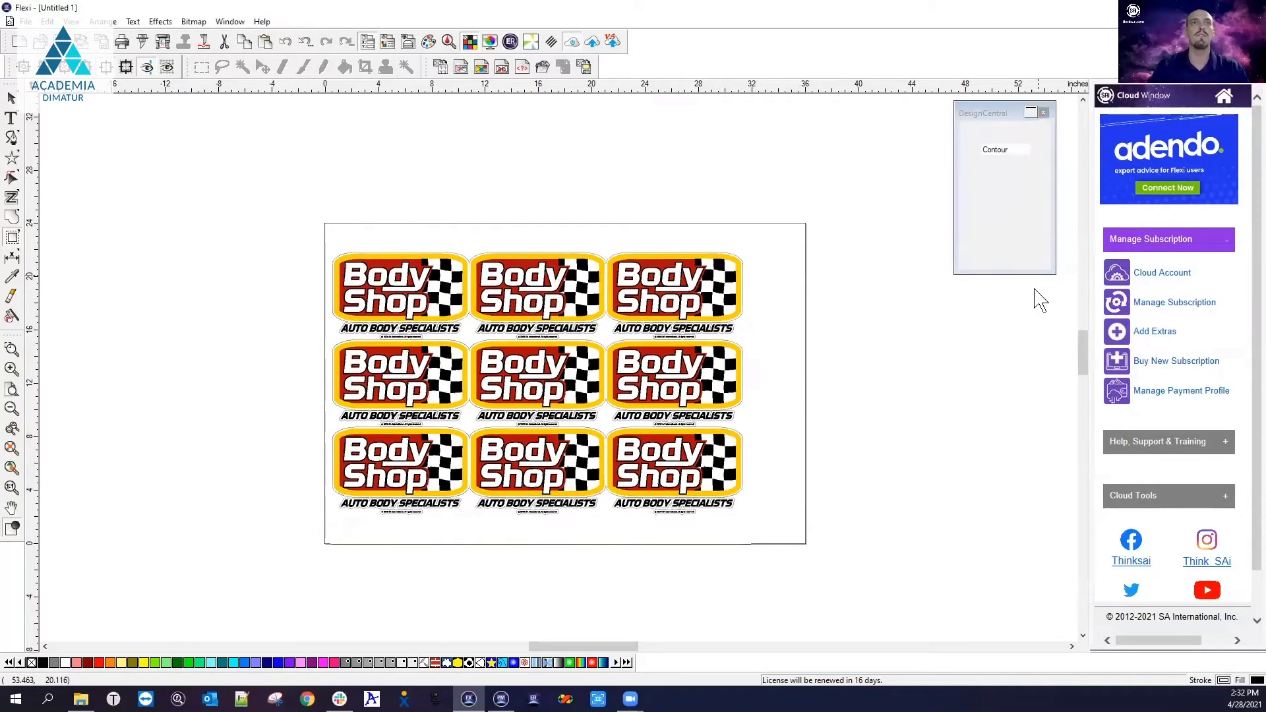
click(907, 386)
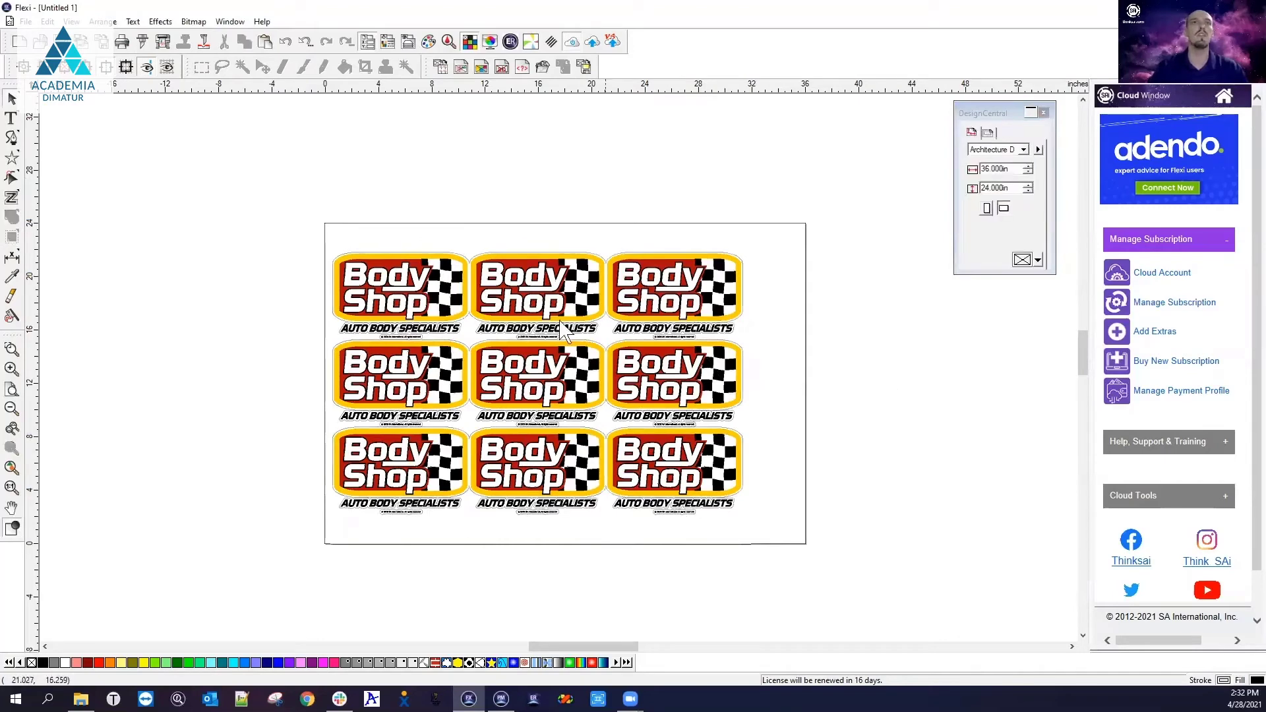
Step: Set up contour cut marks of a Graphtec 4 Points type around the whole logo grid
drag(283, 216, 849, 589)
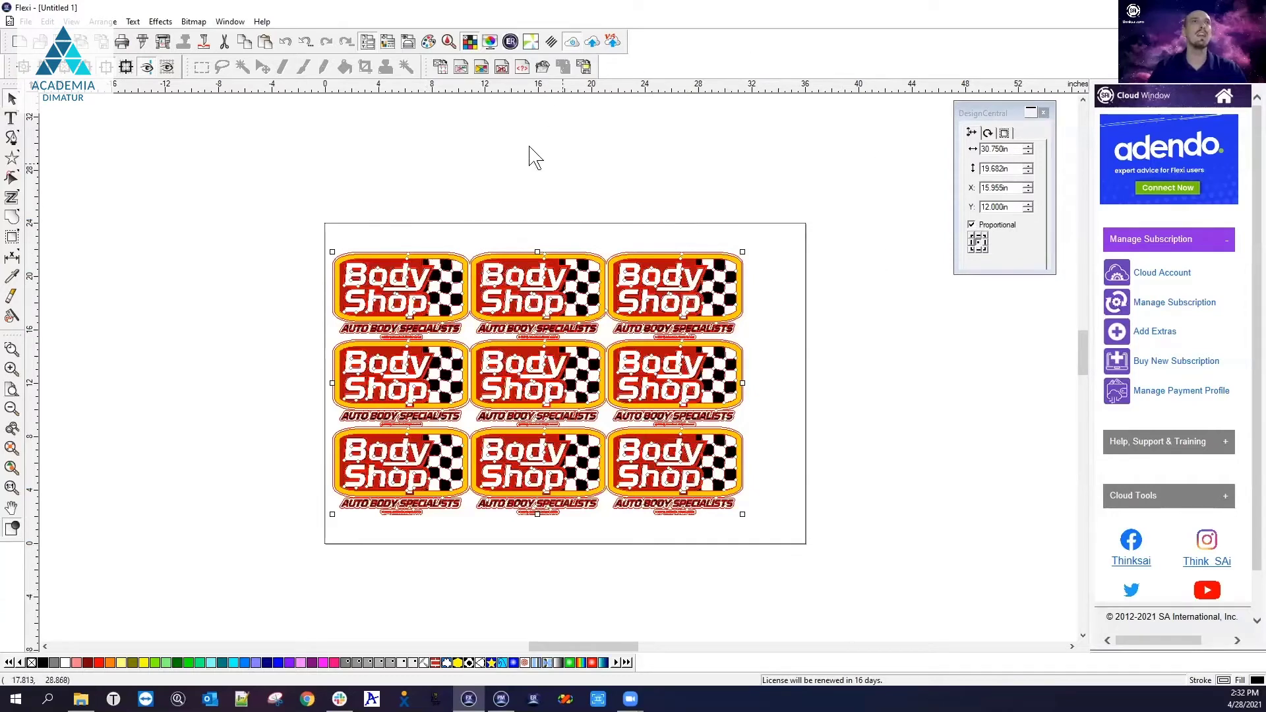
click(163, 22)
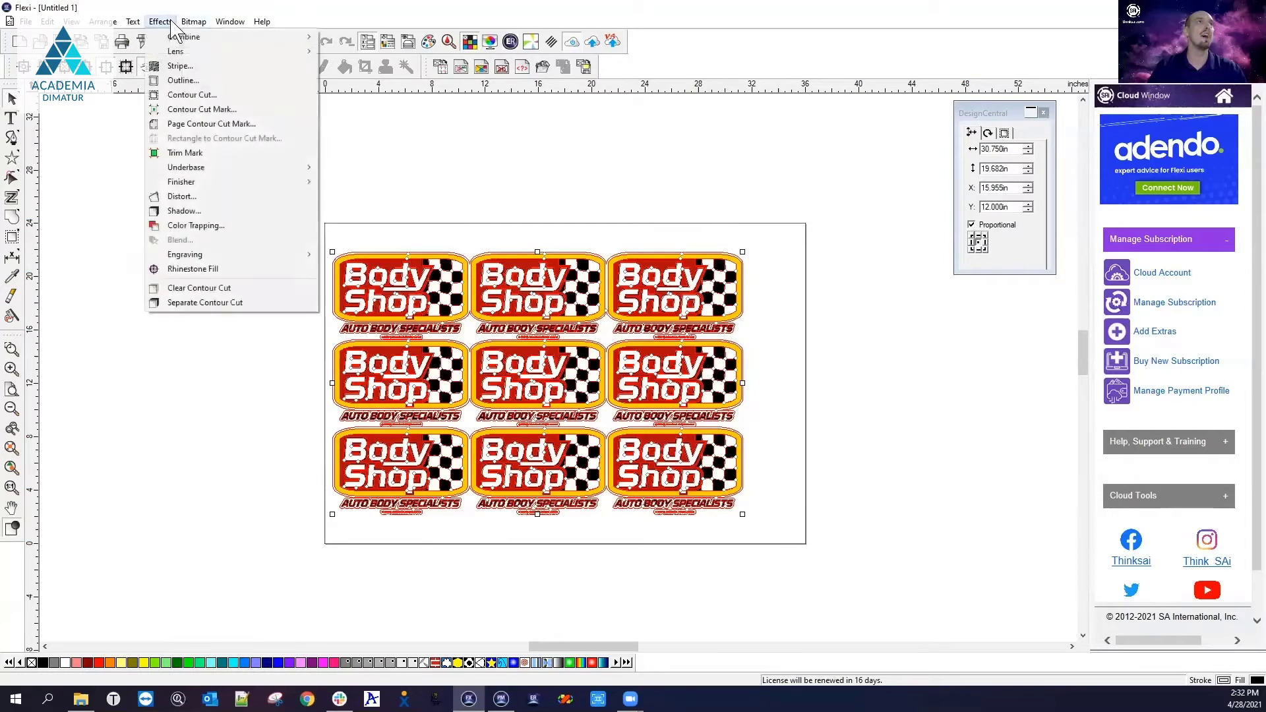
click(188, 110)
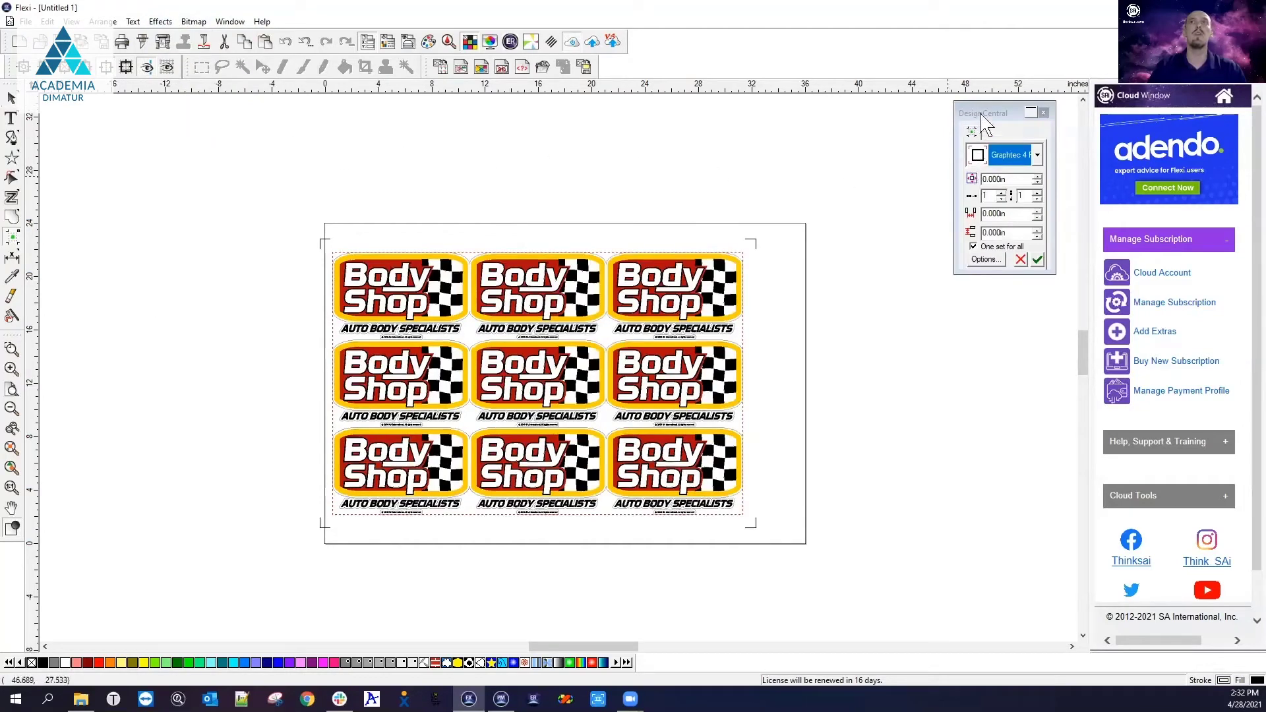
drag(978, 118, 837, 209)
click(897, 247)
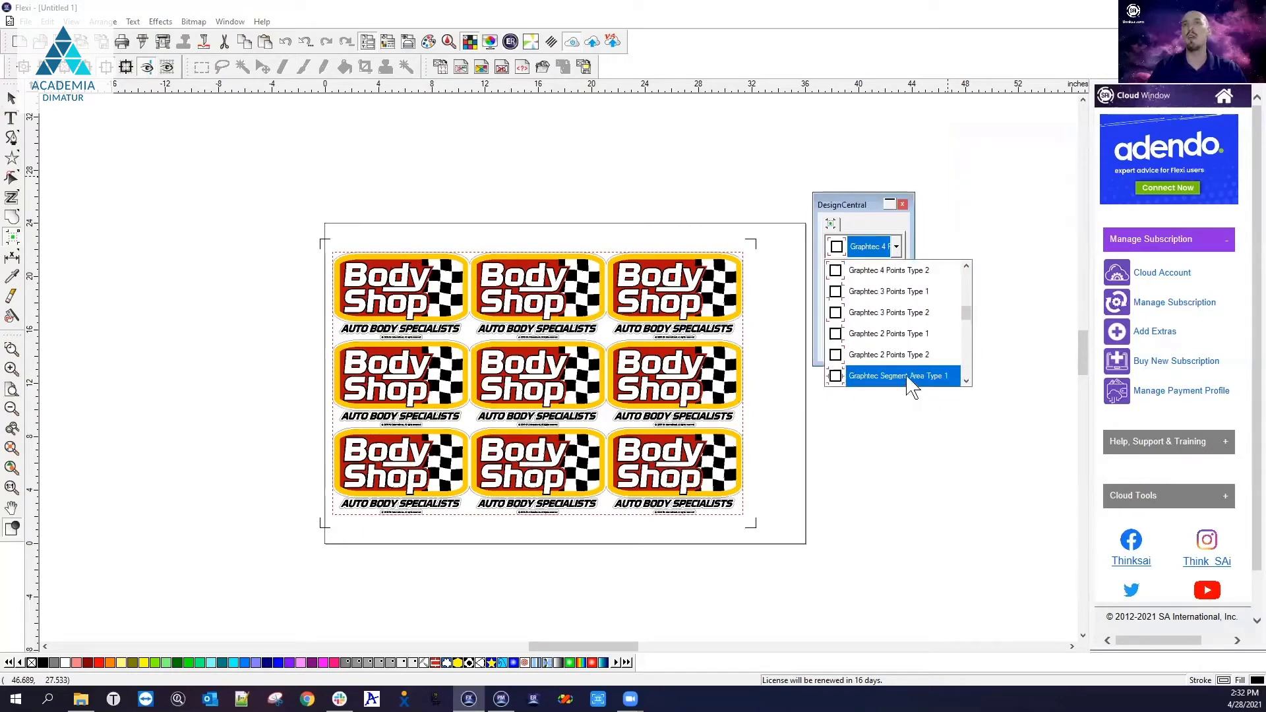
click(908, 274)
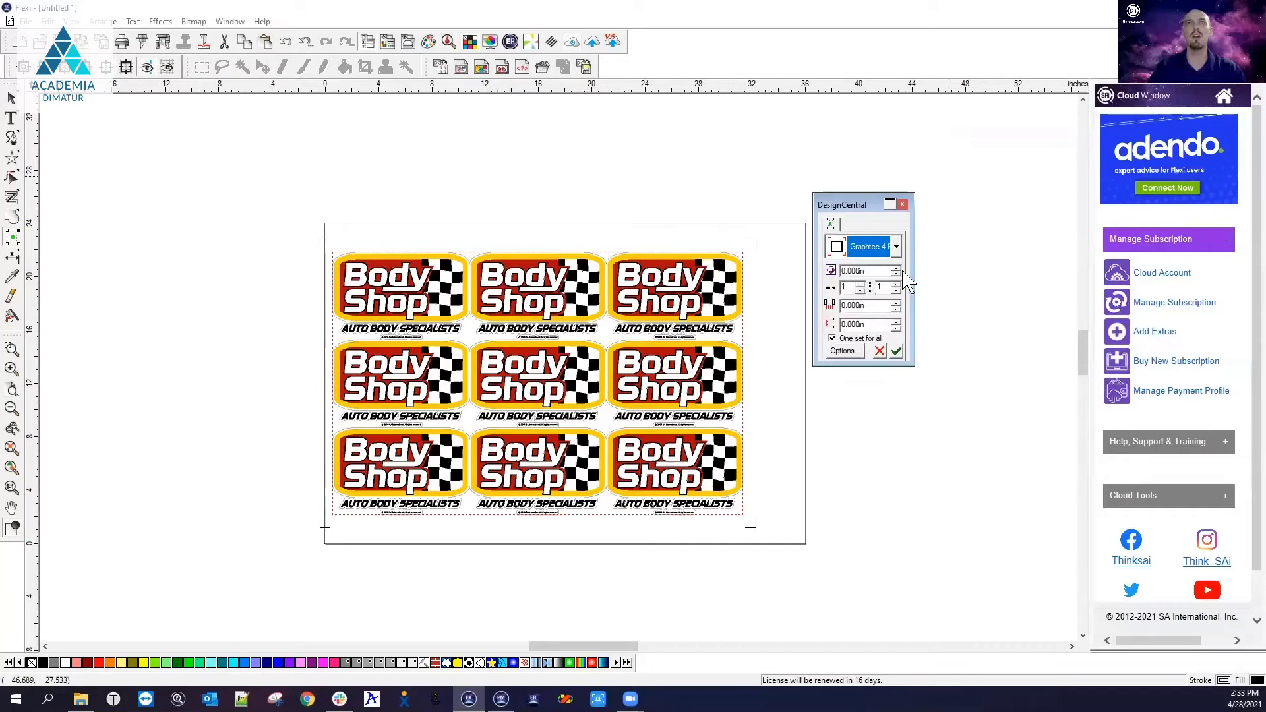
Step: Enable the Standard barcode in the Graphtec mark options and apply the marks to the logo grid
click(853, 353)
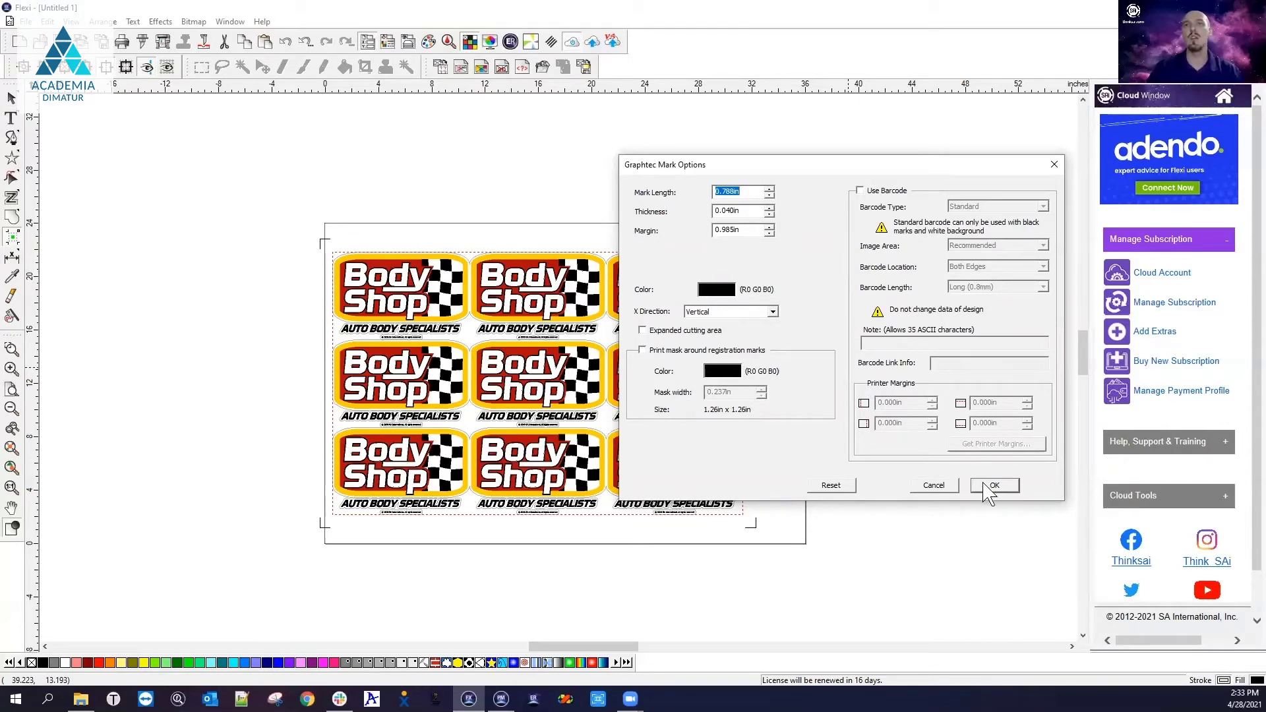
click(885, 191)
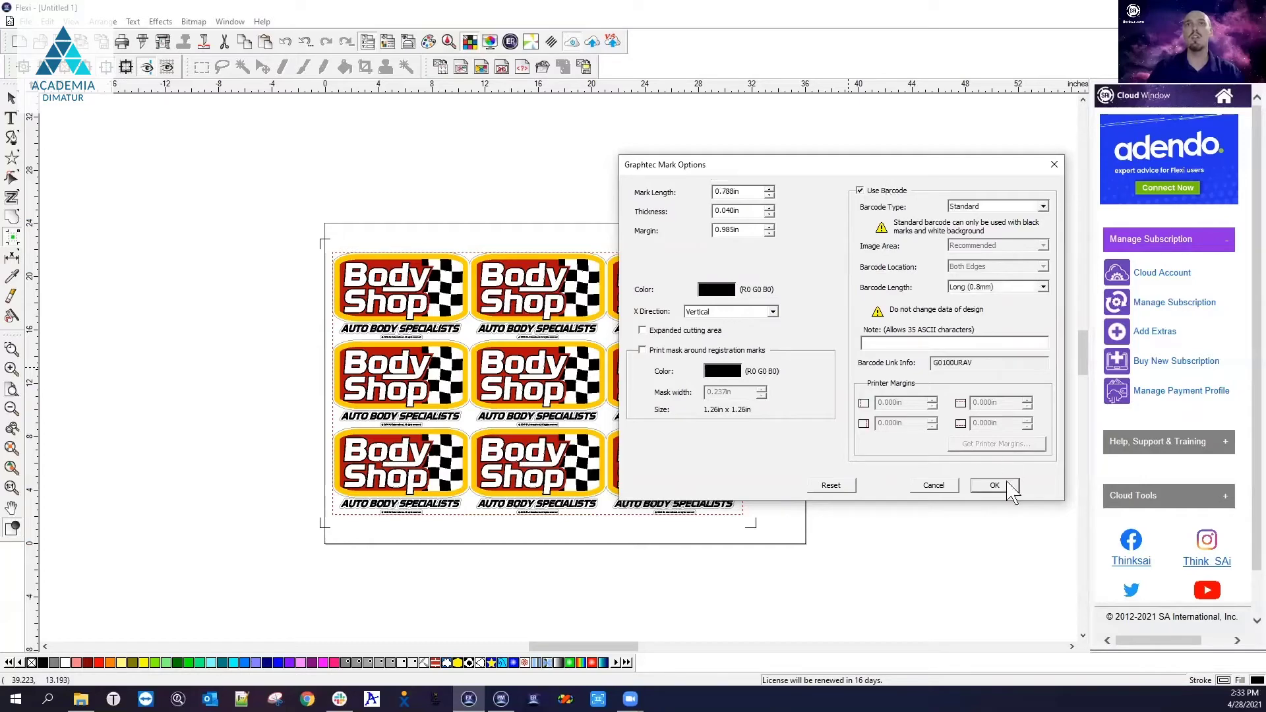
click(994, 487)
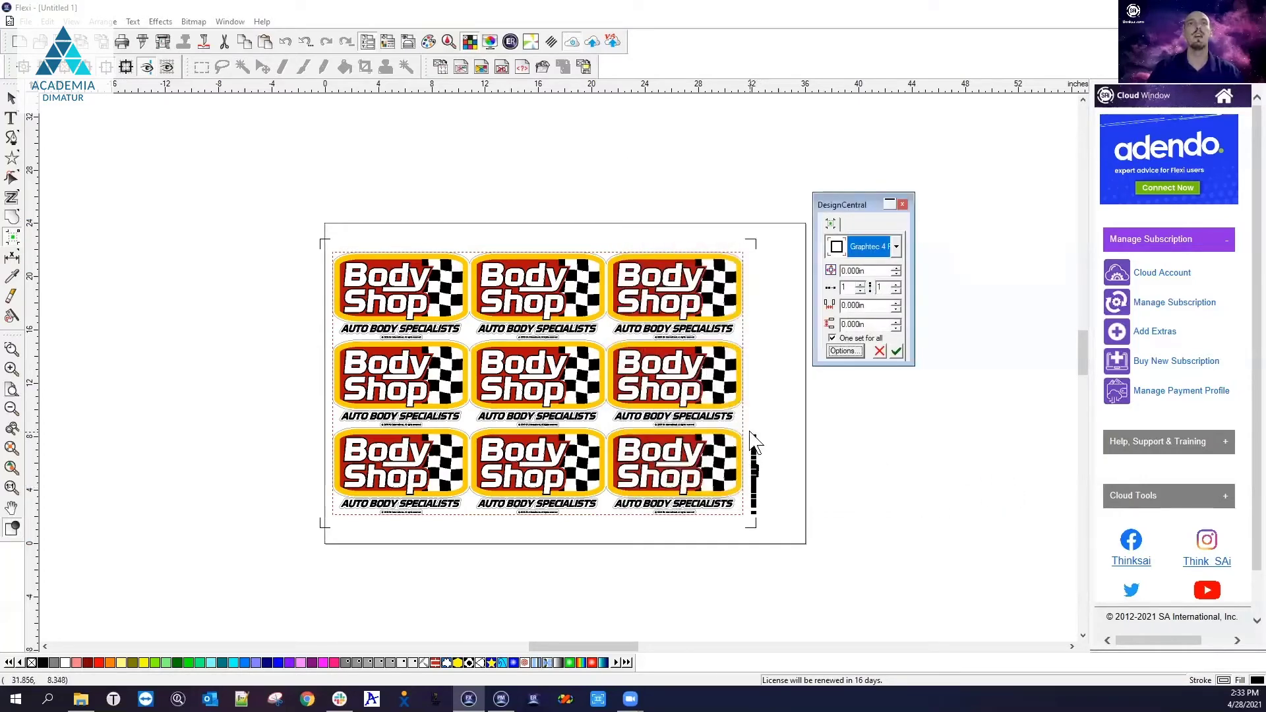
click(897, 353)
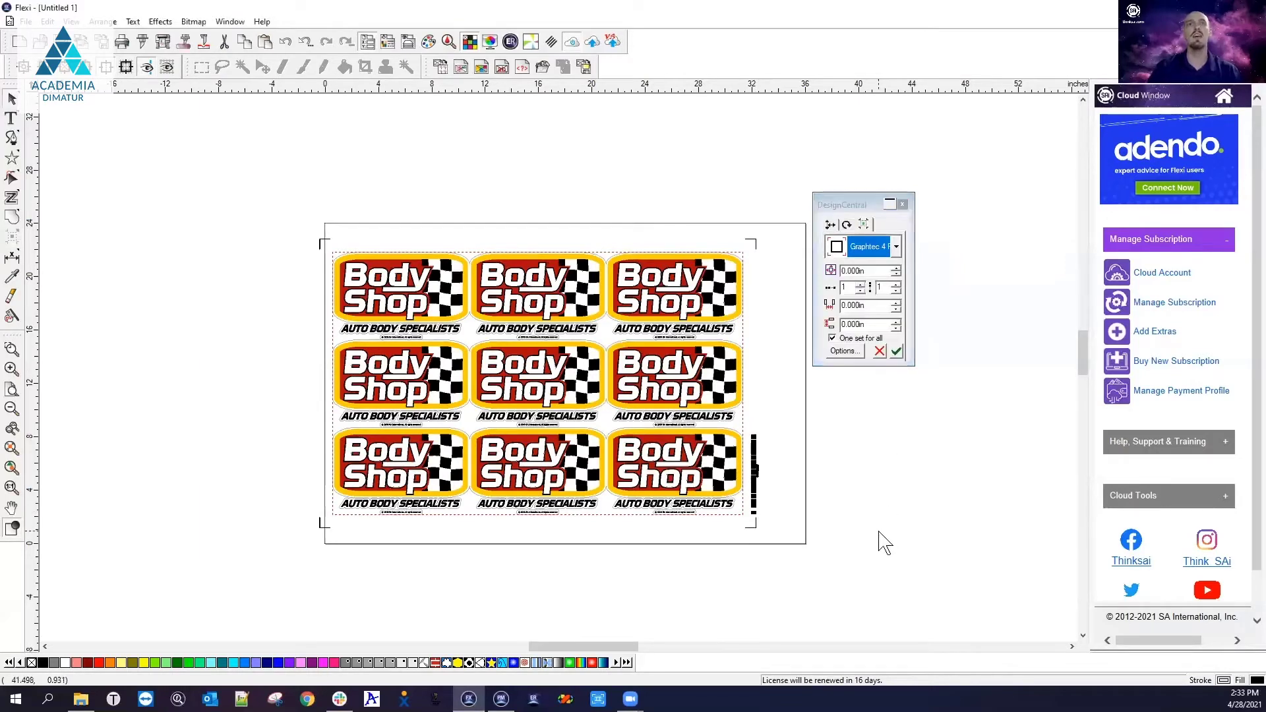
Step: Clear the contour cut marks and their barcode from the logo grid
drag(285, 204, 786, 544)
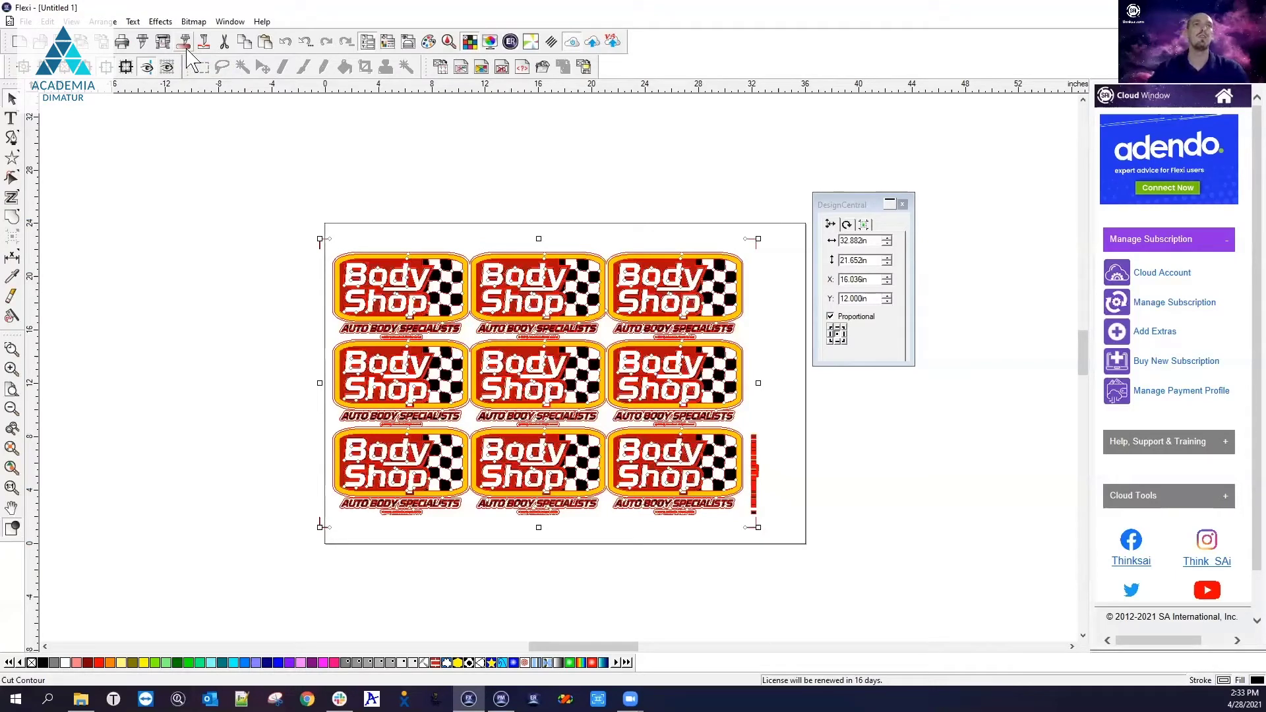
click(352, 212)
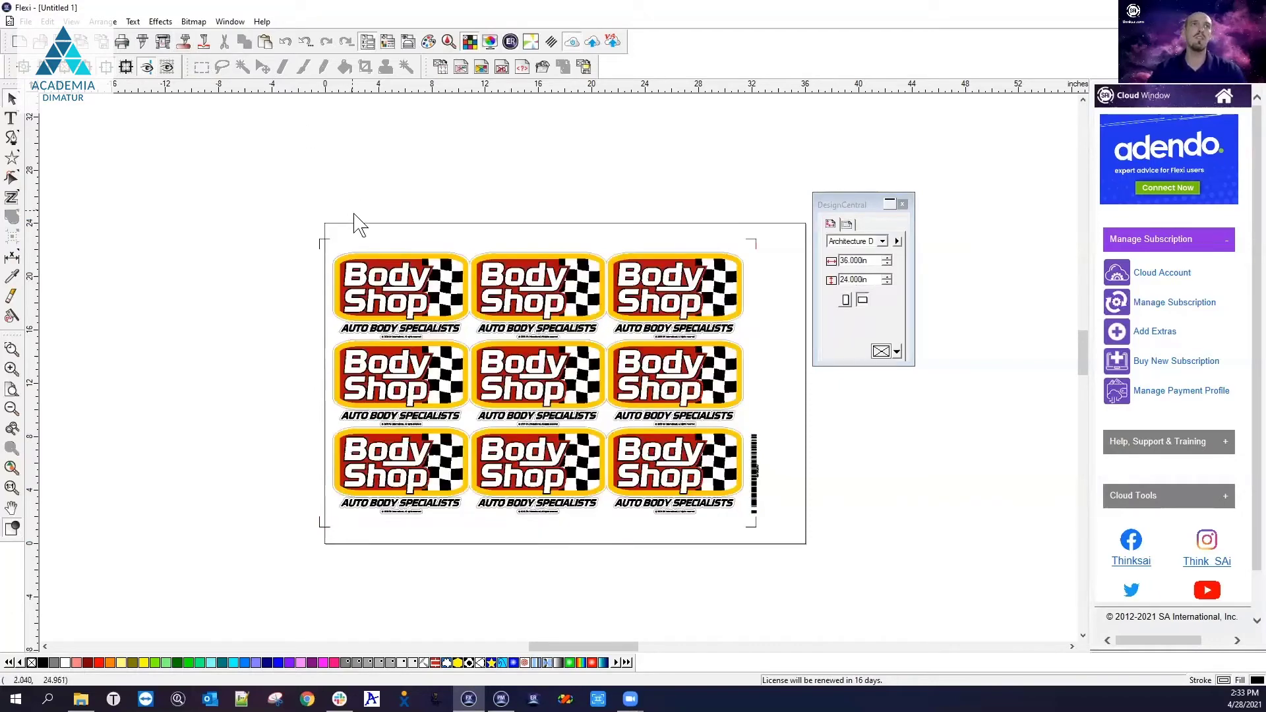
right_click(388, 308)
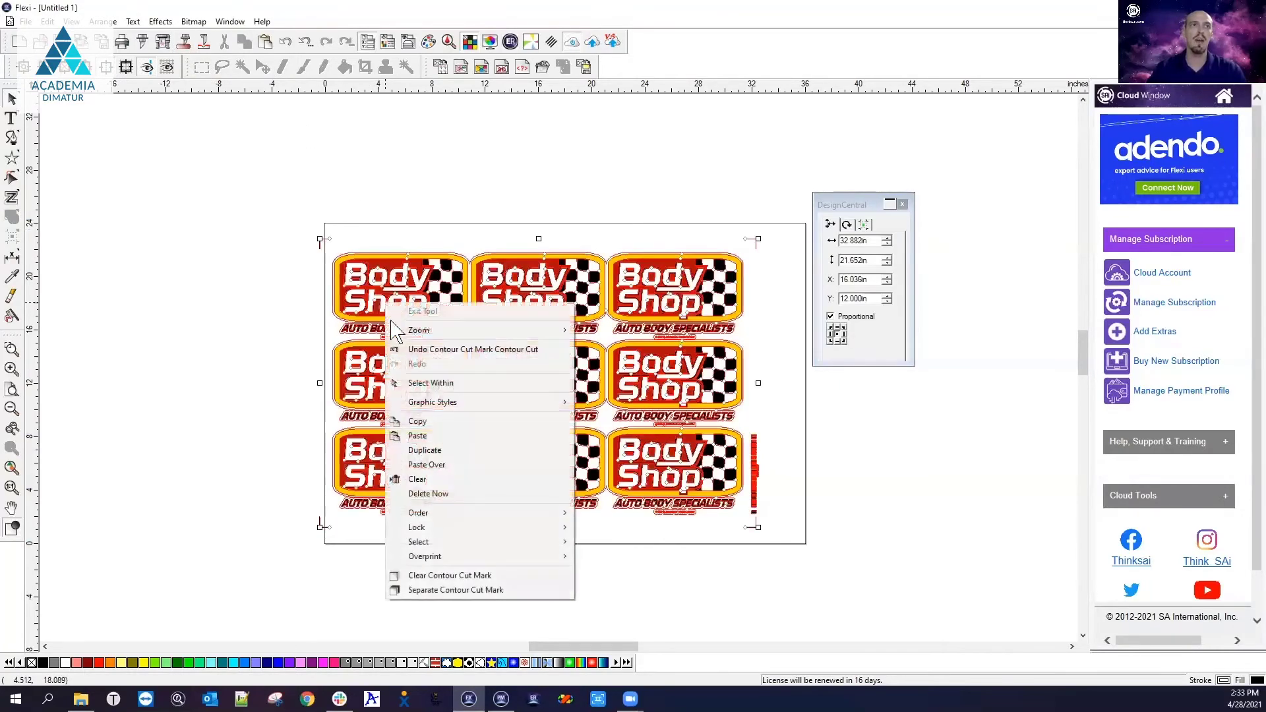
click(467, 576)
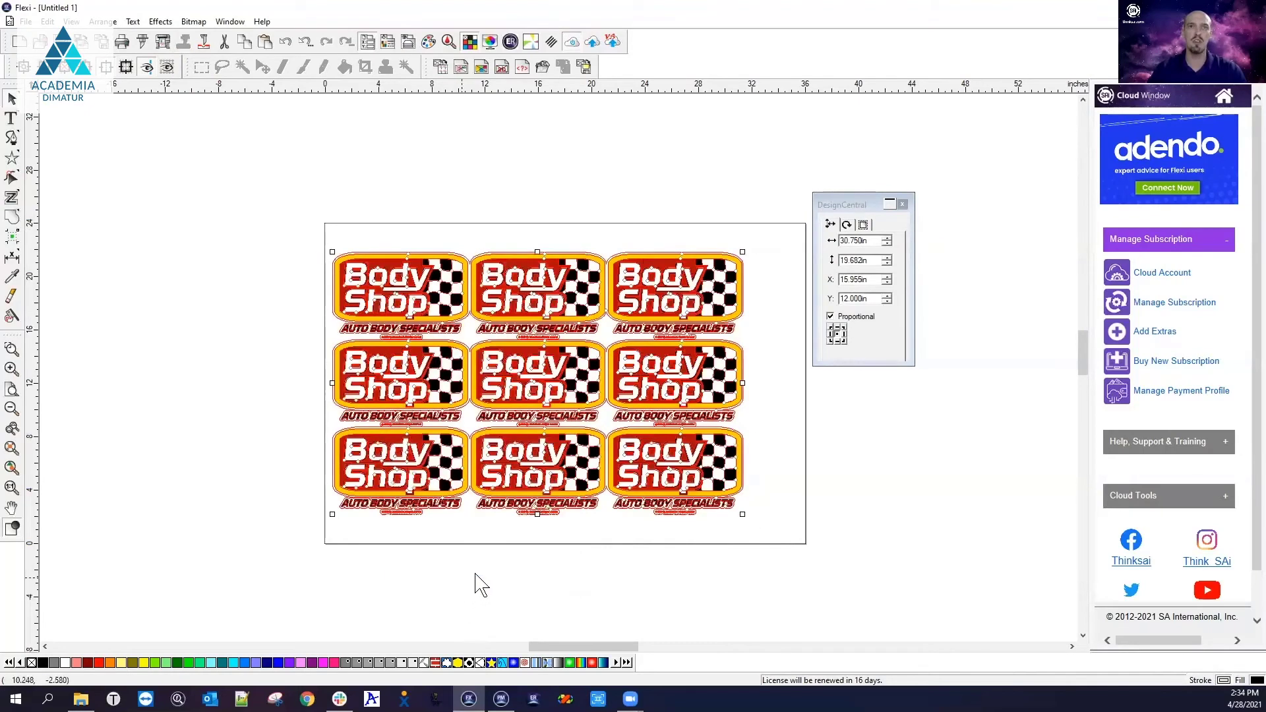
Step: Select the whole logo grid and open it in RIP and Print with the FC9000-160 Graphtec USB cutter as the cutting device
click(620, 577)
drag(315, 226, 765, 548)
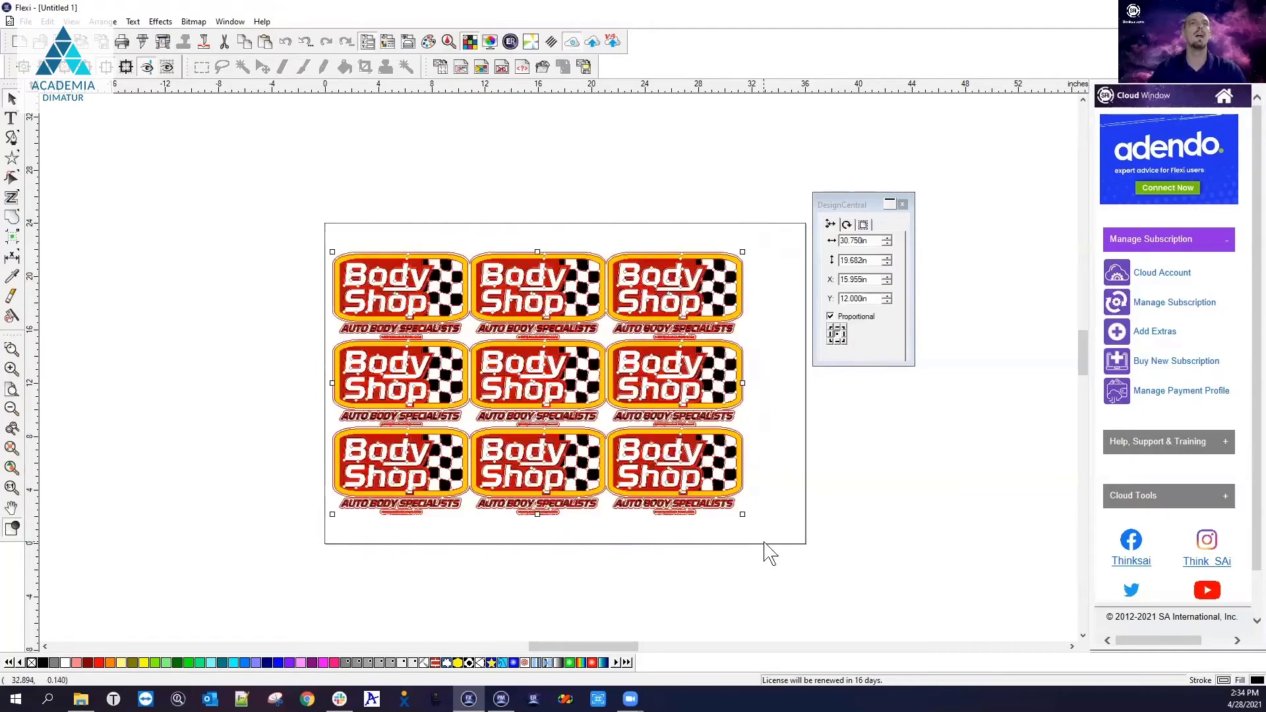
click(163, 42)
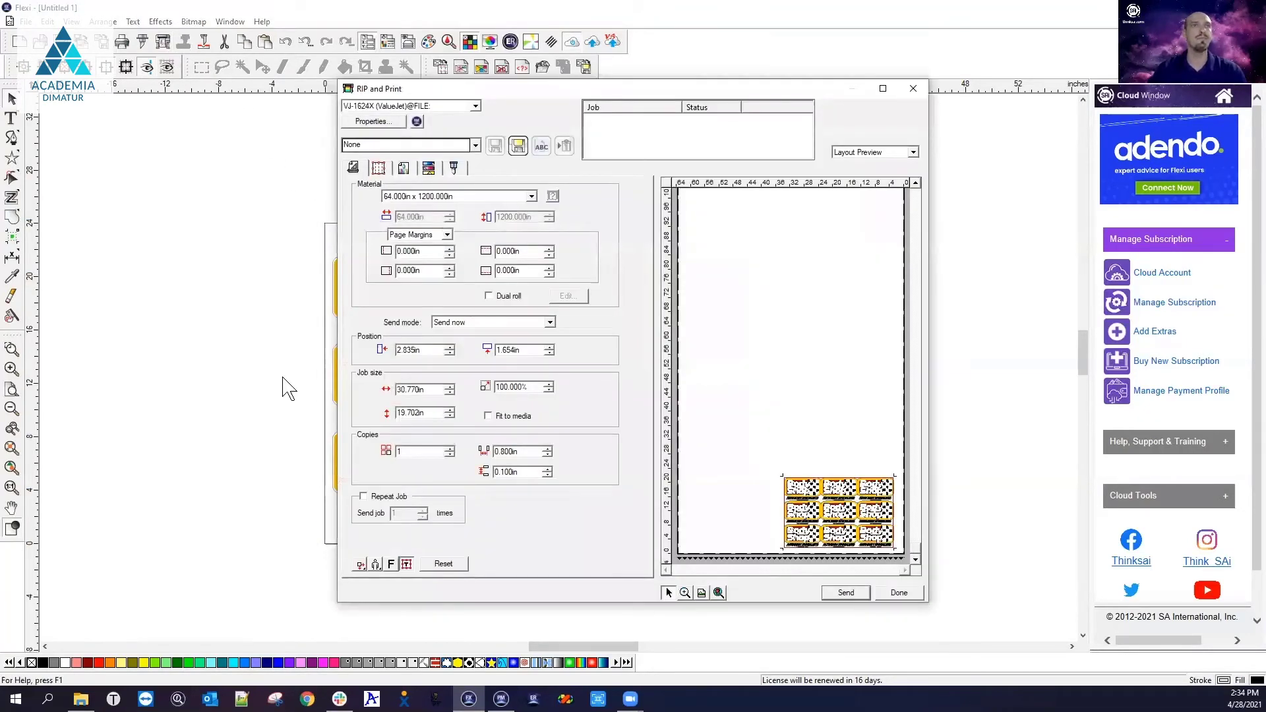
click(455, 169)
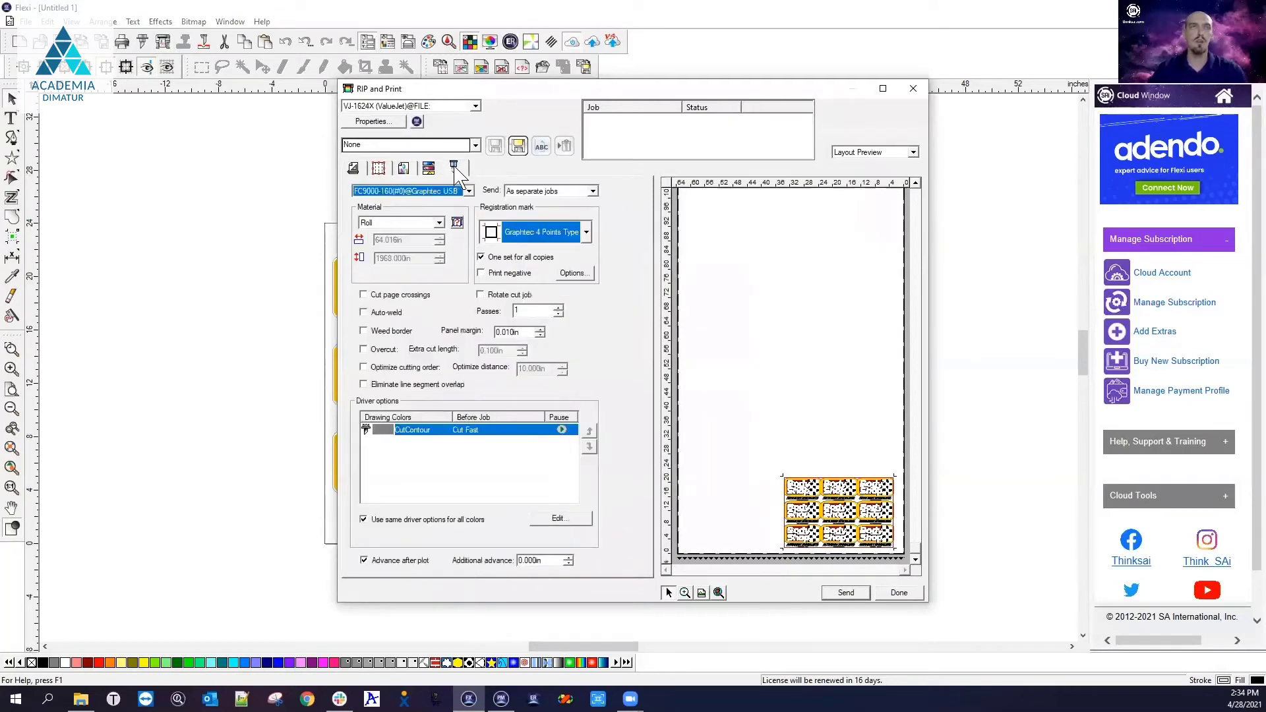
click(469, 192)
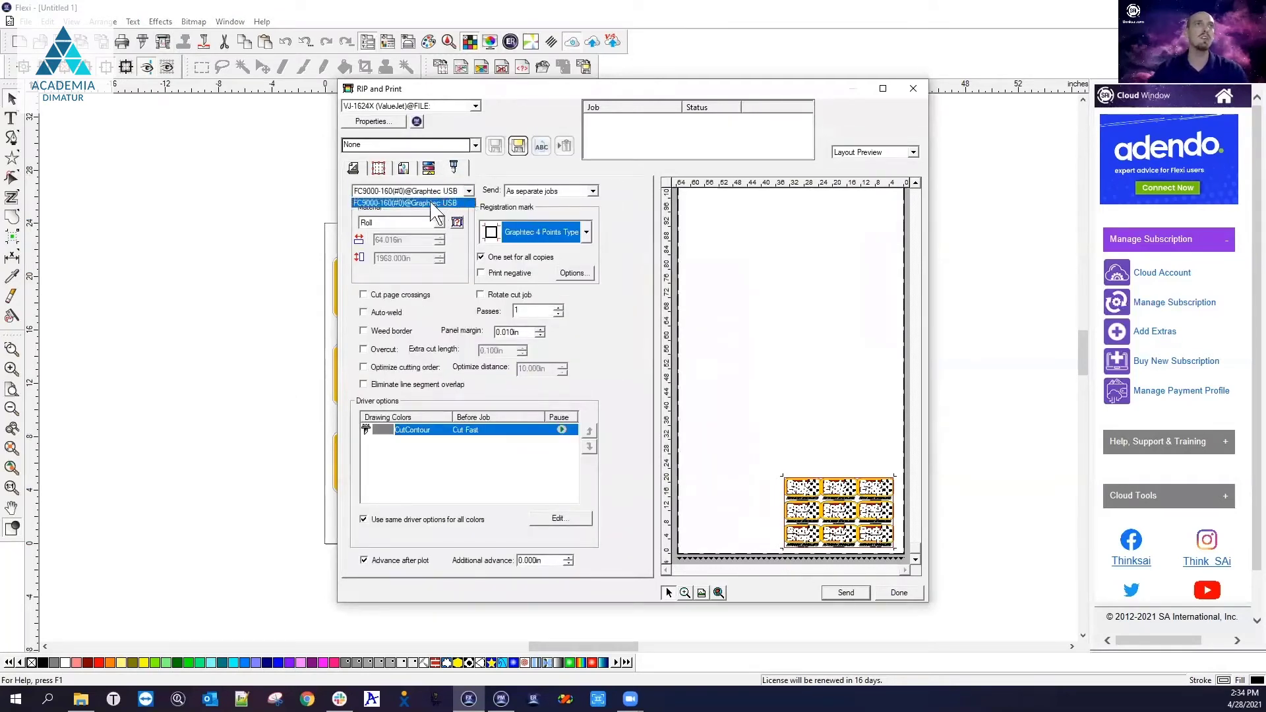
click(431, 204)
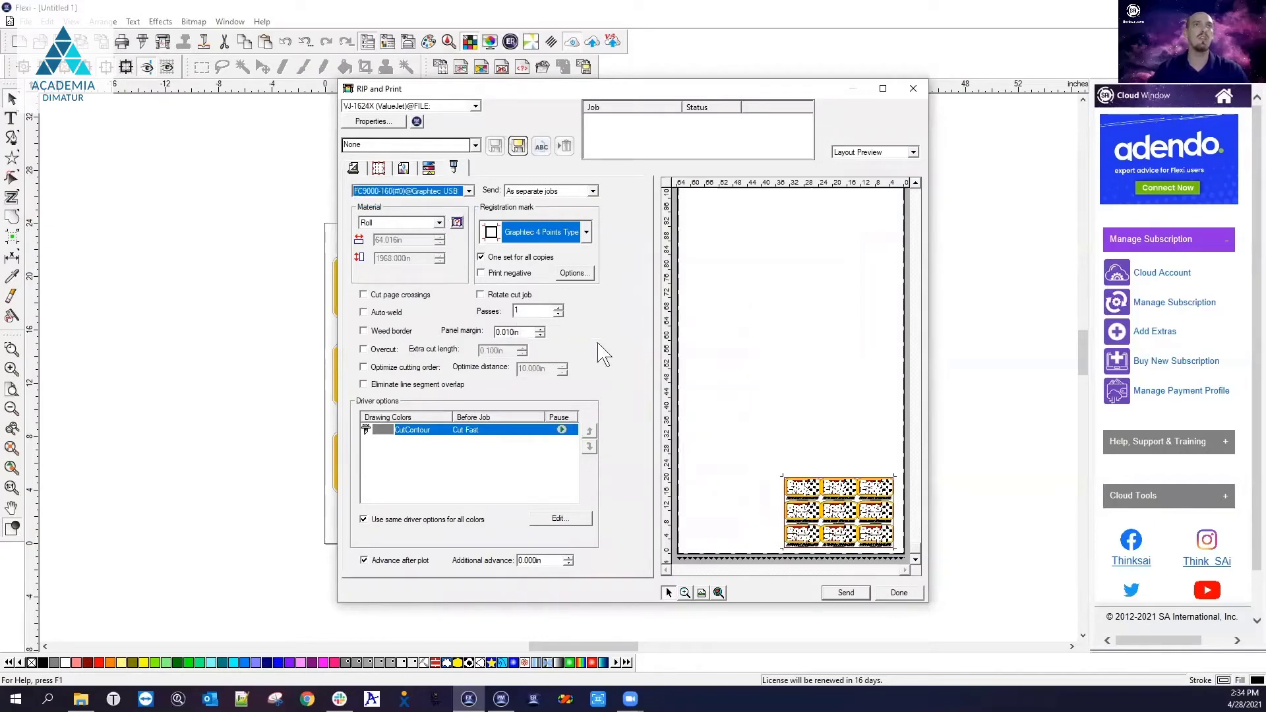
Step: Choose Graphtec 4 Points Type 2 registration marks for the cut job and enable the Standard barcode in their options
click(586, 234)
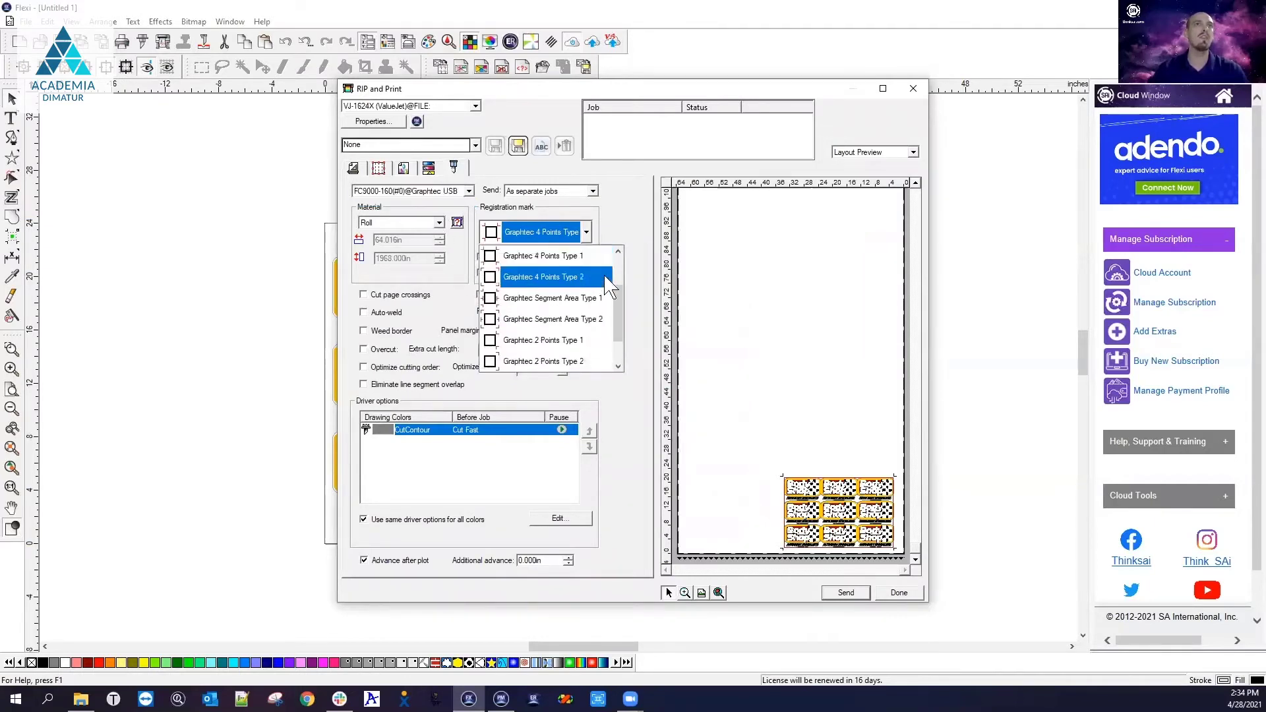
drag(624, 309, 620, 268)
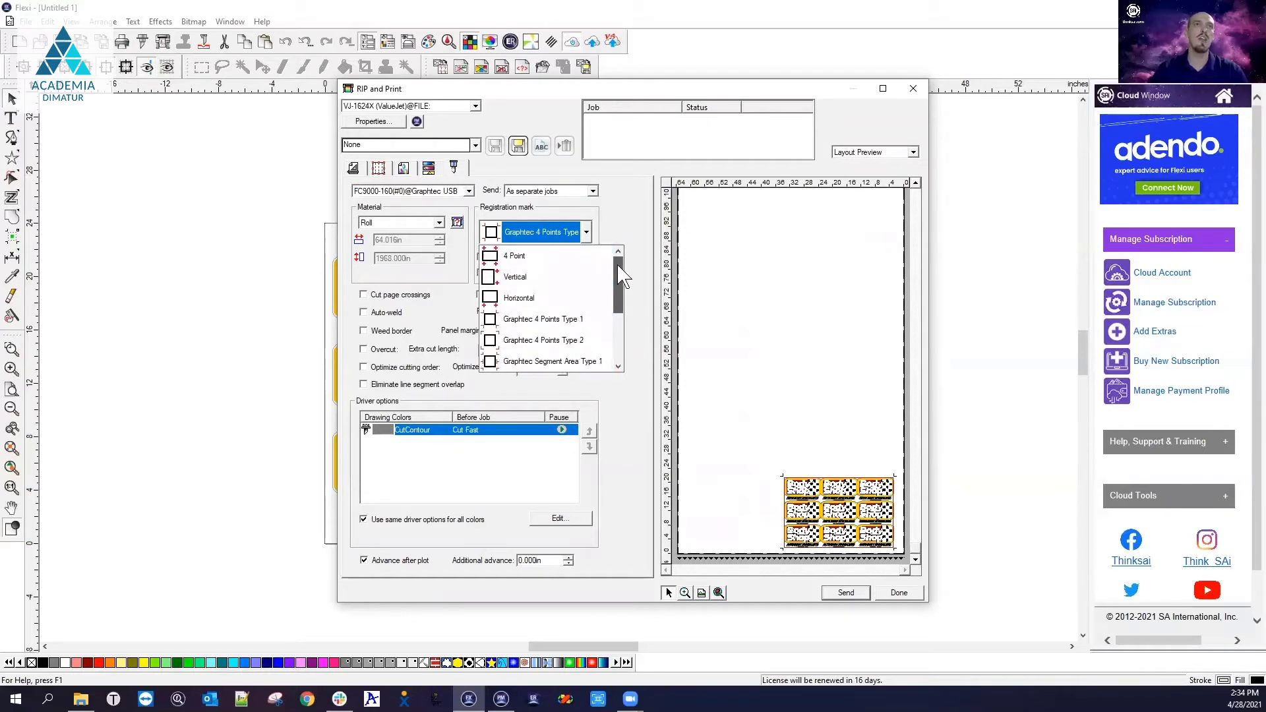
click(541, 341)
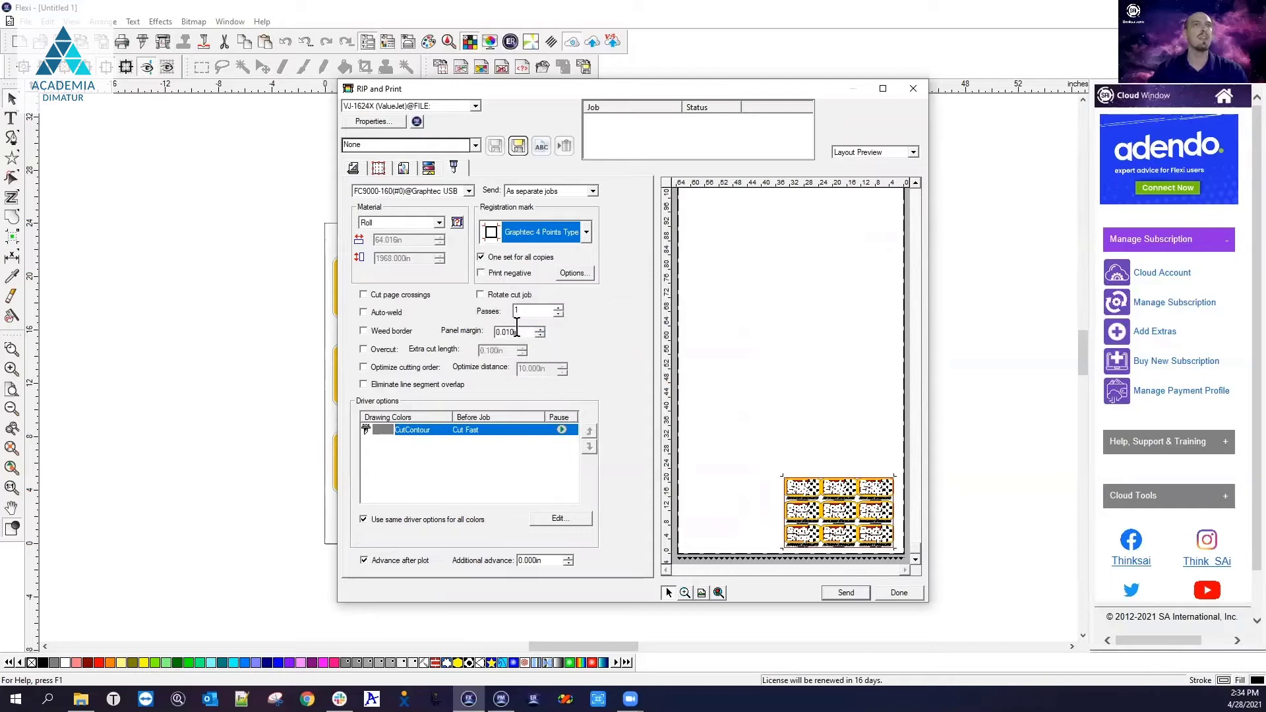
click(572, 273)
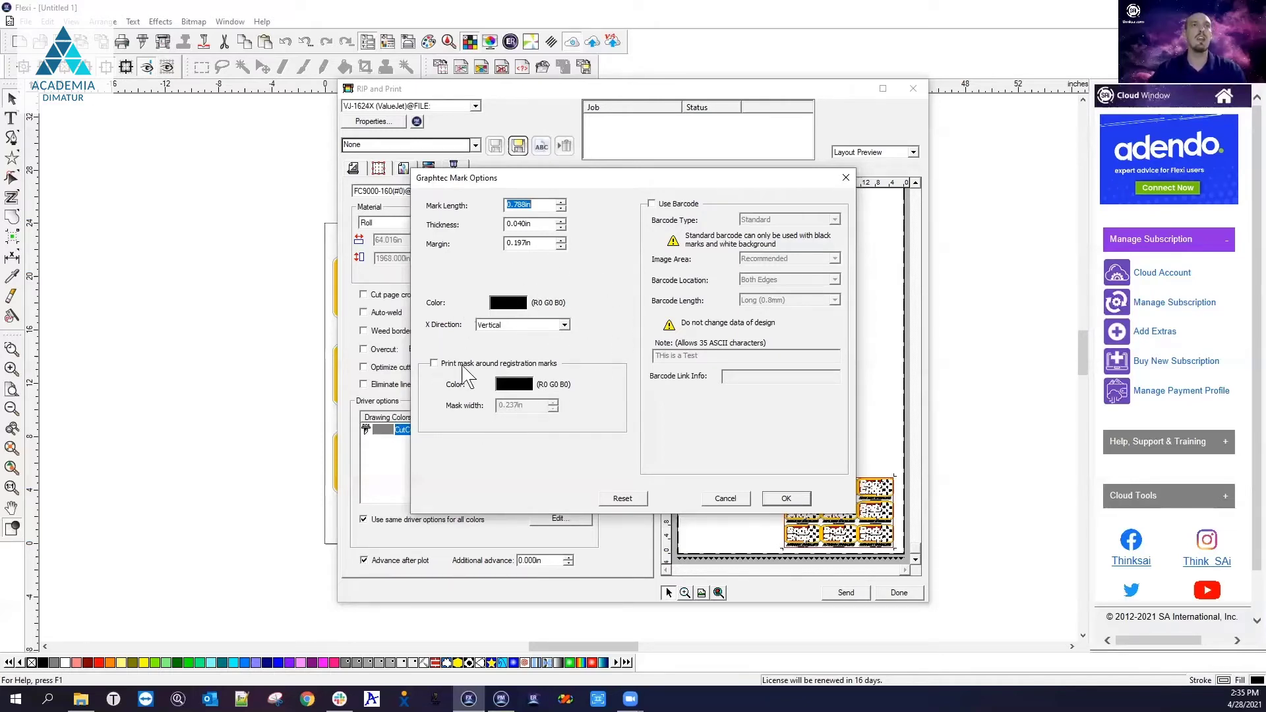
click(652, 205)
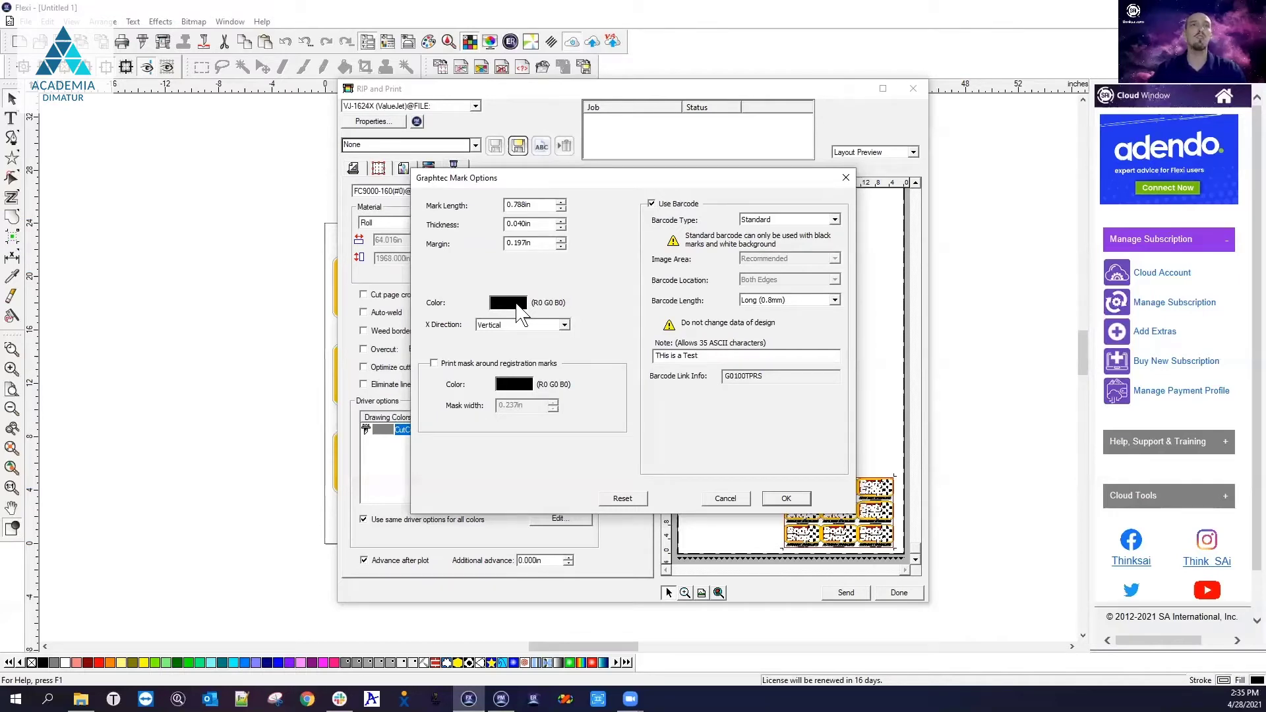
Step: Try red (R255 G0 B0) as the registration mark color and check the marks around the logos in the layout preview
click(518, 313)
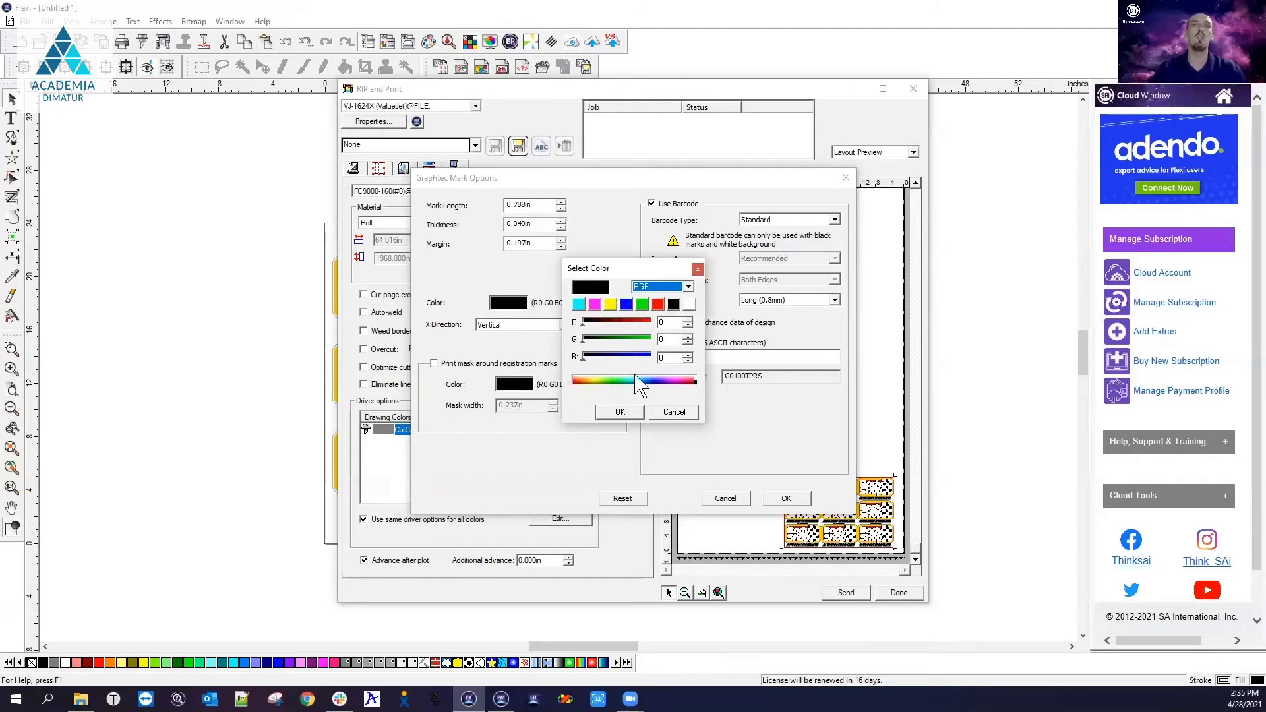
click(658, 304)
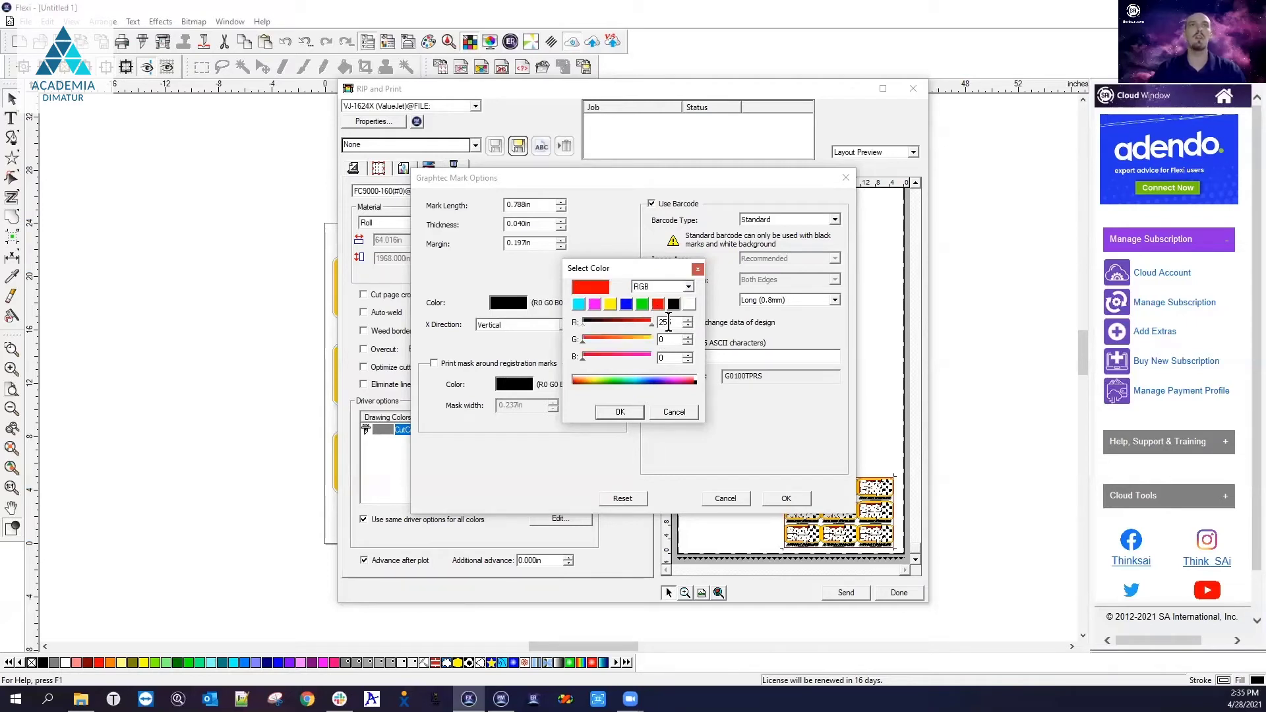
click(620, 412)
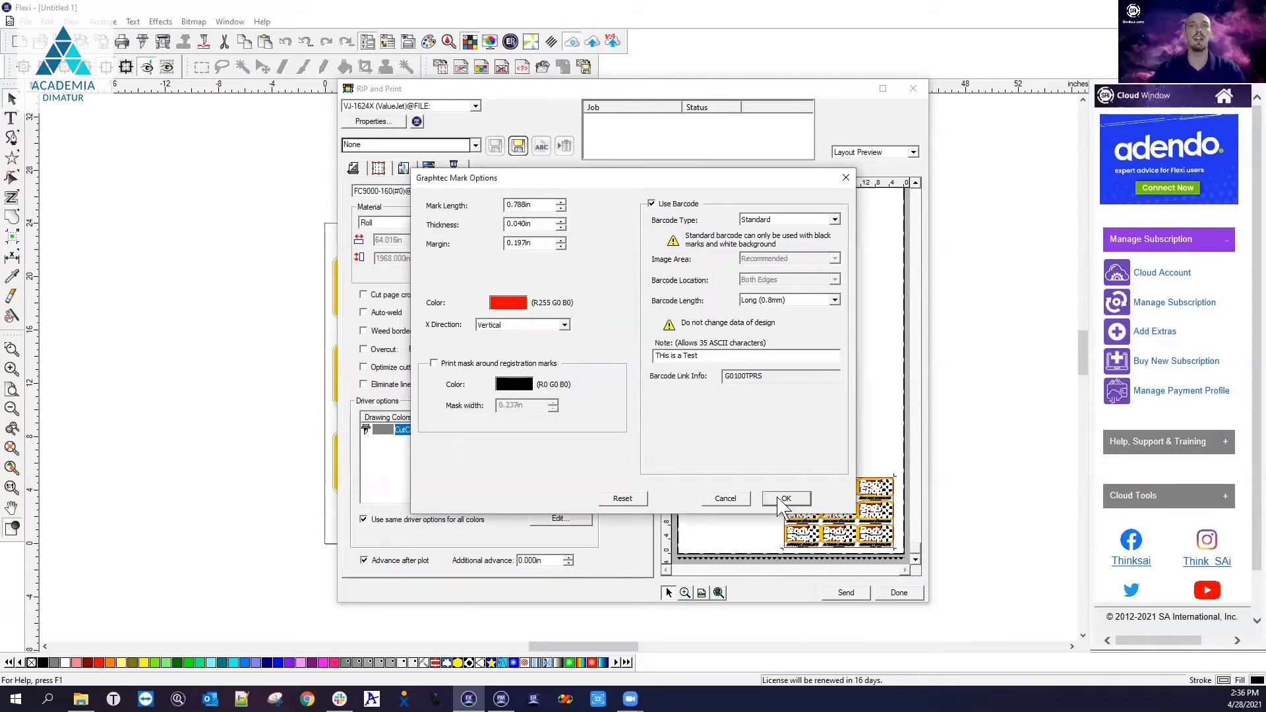
click(784, 499)
click(685, 592)
drag(775, 463, 898, 552)
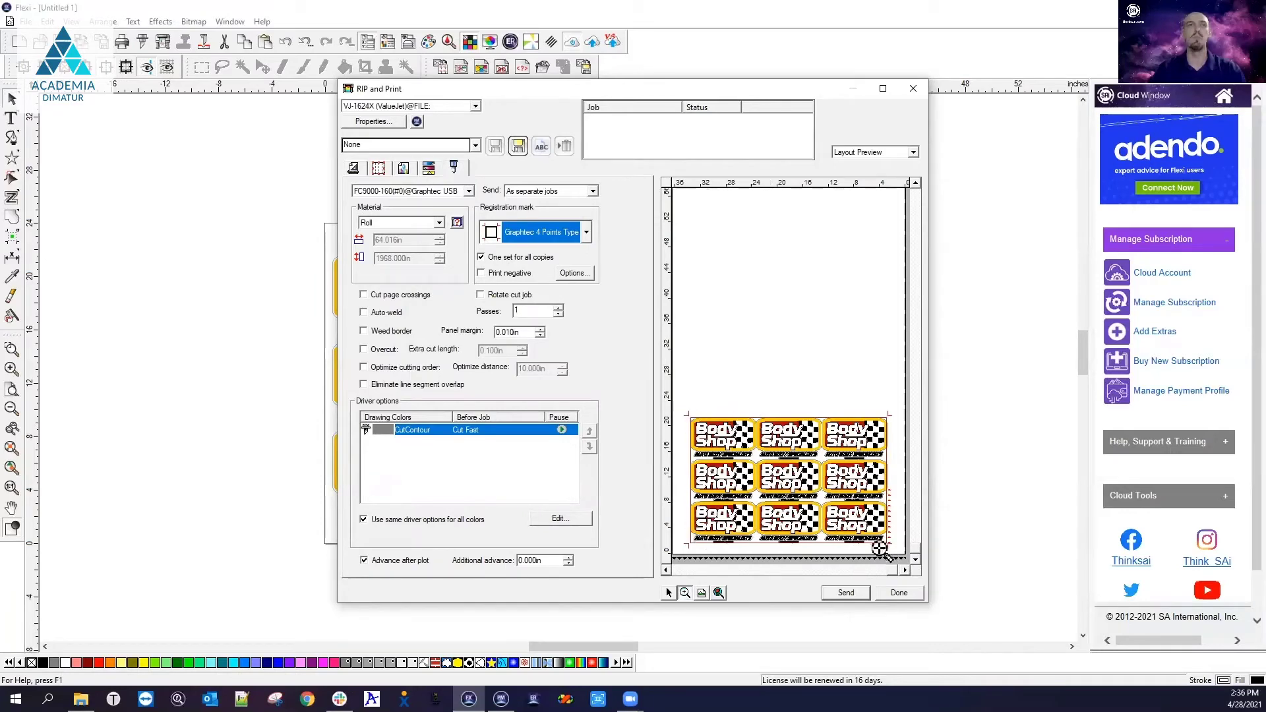
Step: Set the registration mark color to black (R0 G0 B0) and apply the Graphtec mark options
click(572, 274)
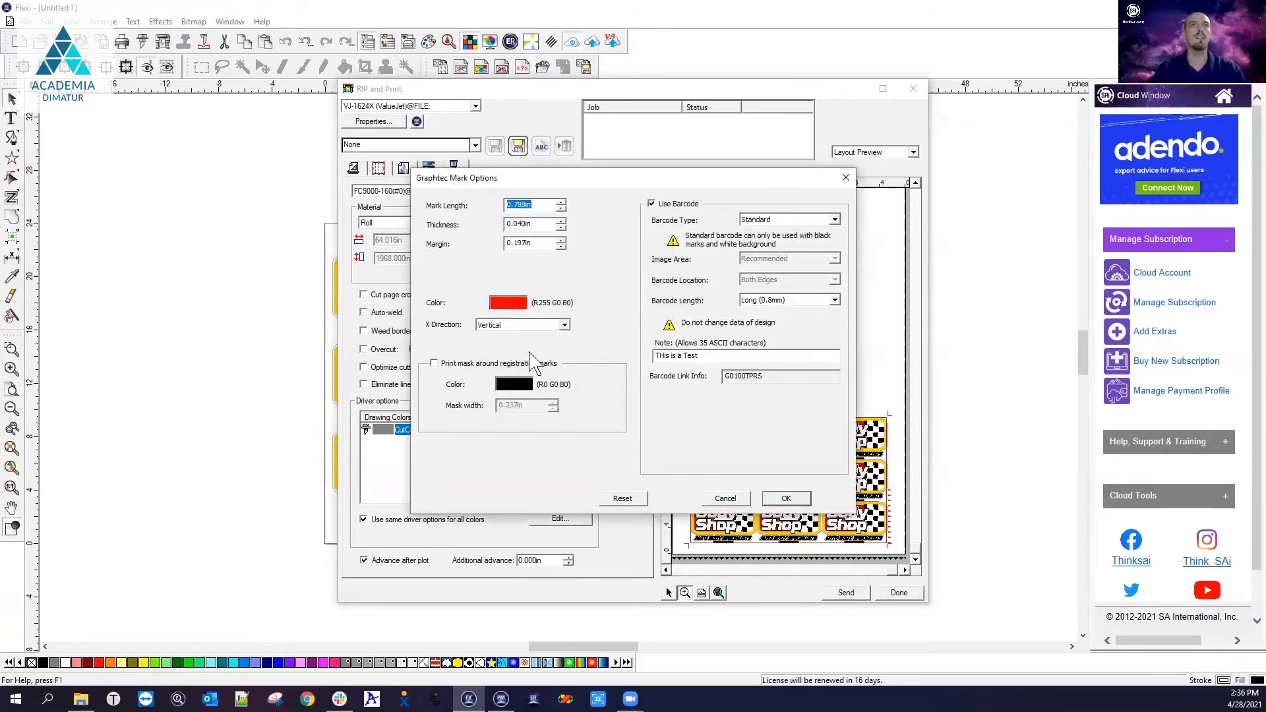
click(506, 305)
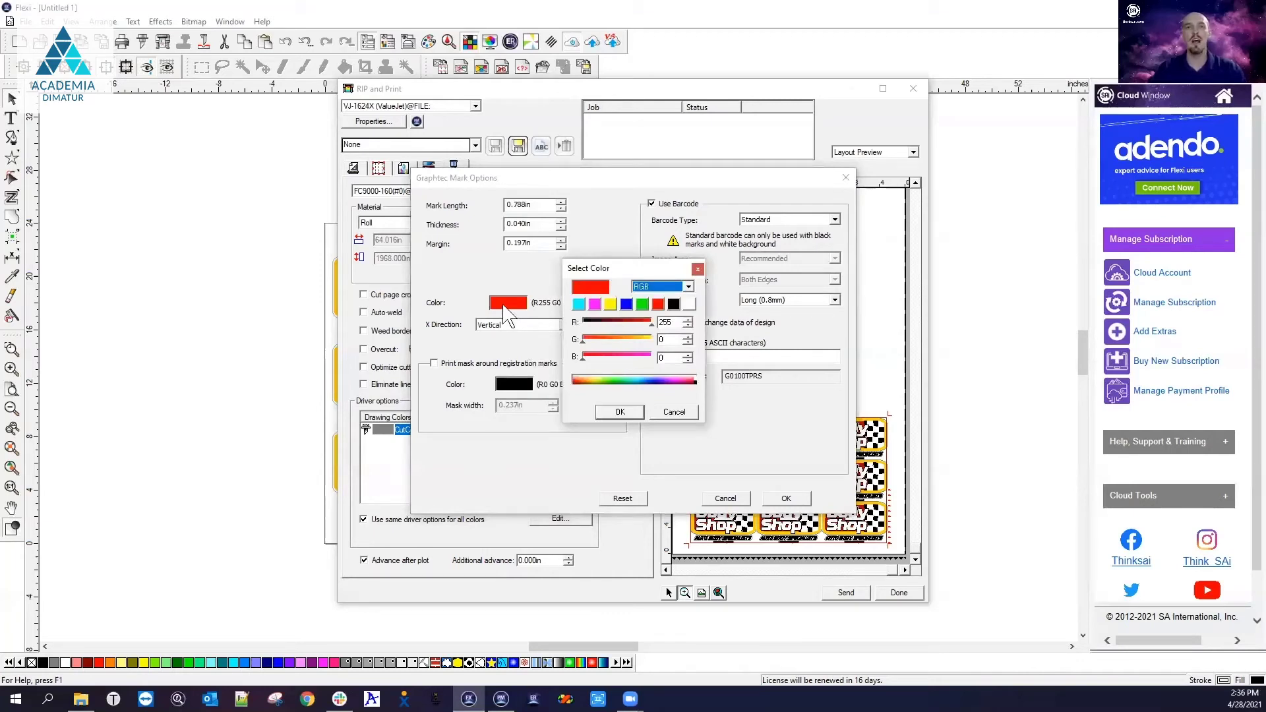
click(674, 304)
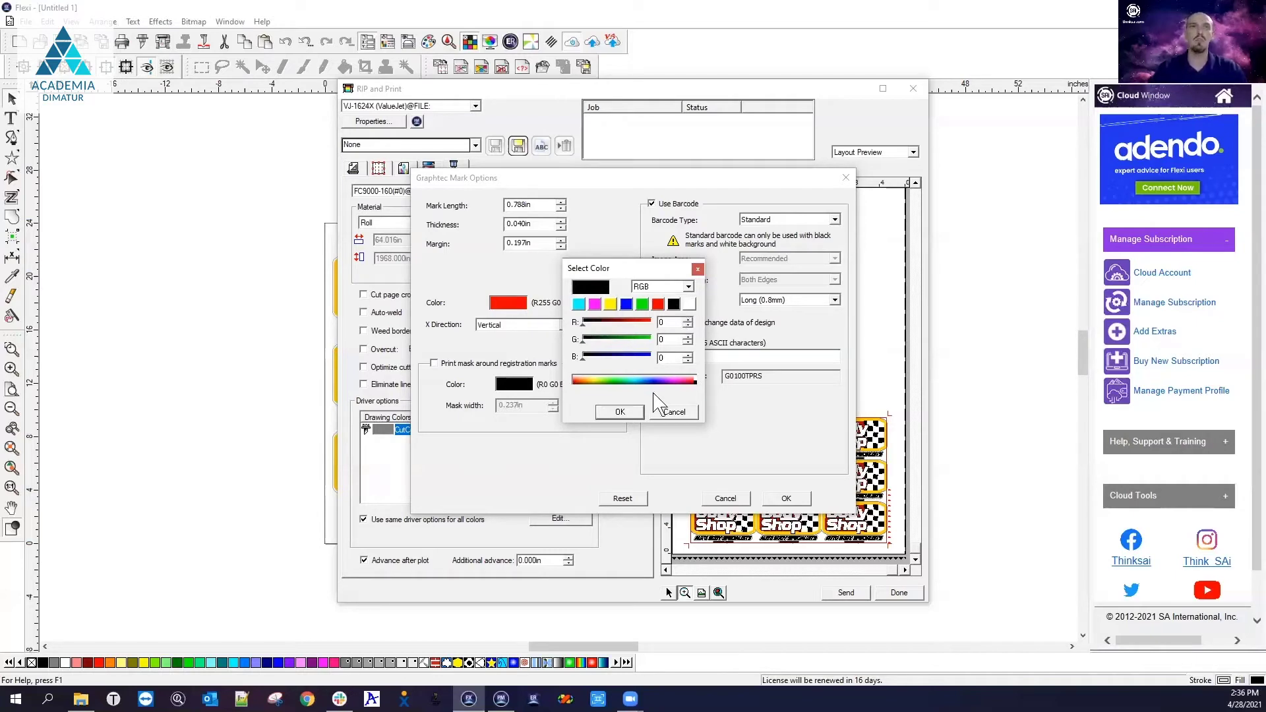
click(629, 415)
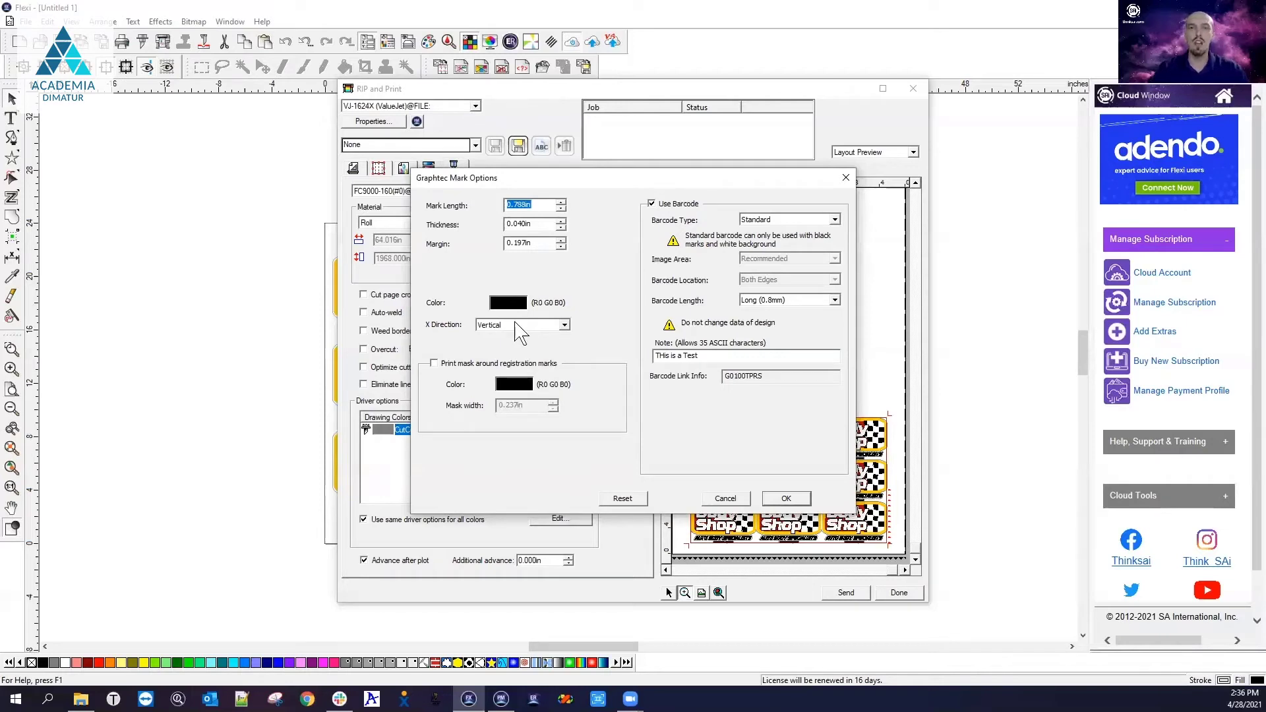
click(789, 499)
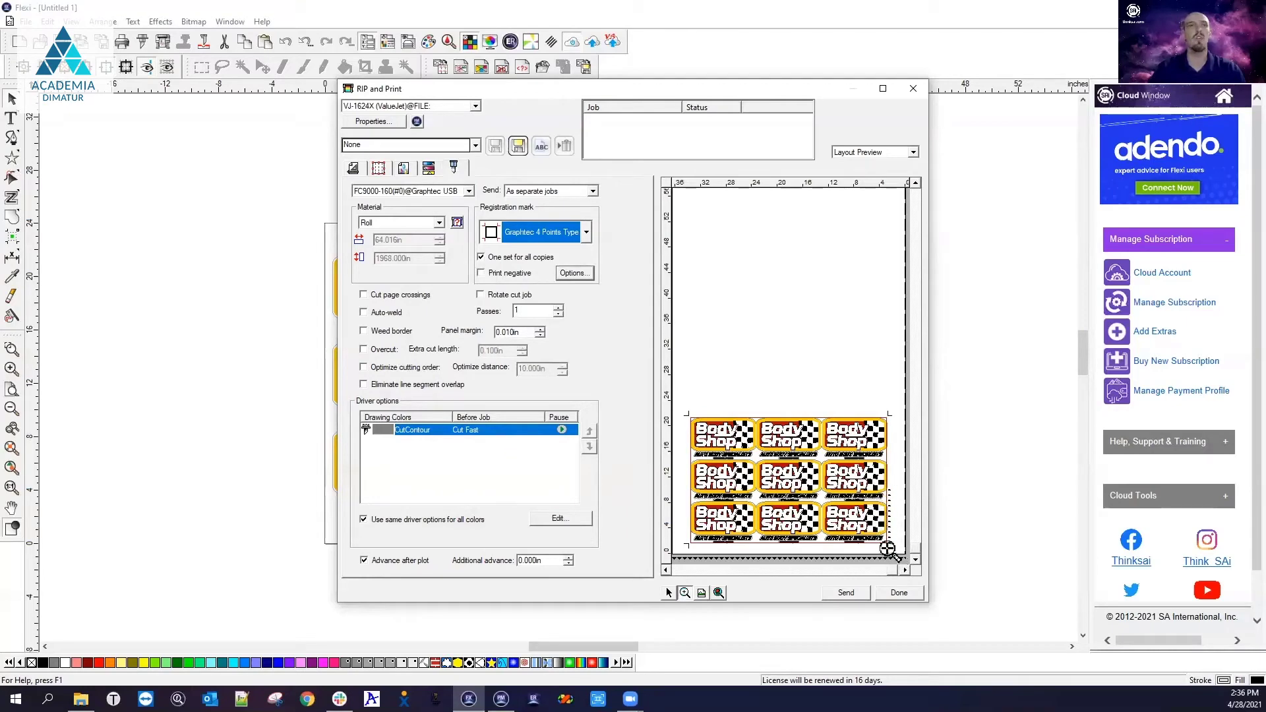
Step: Try the Horizontal X direction for the Graphtec marks and apply it to the layout preview
click(573, 273)
click(493, 325)
click(505, 341)
click(771, 499)
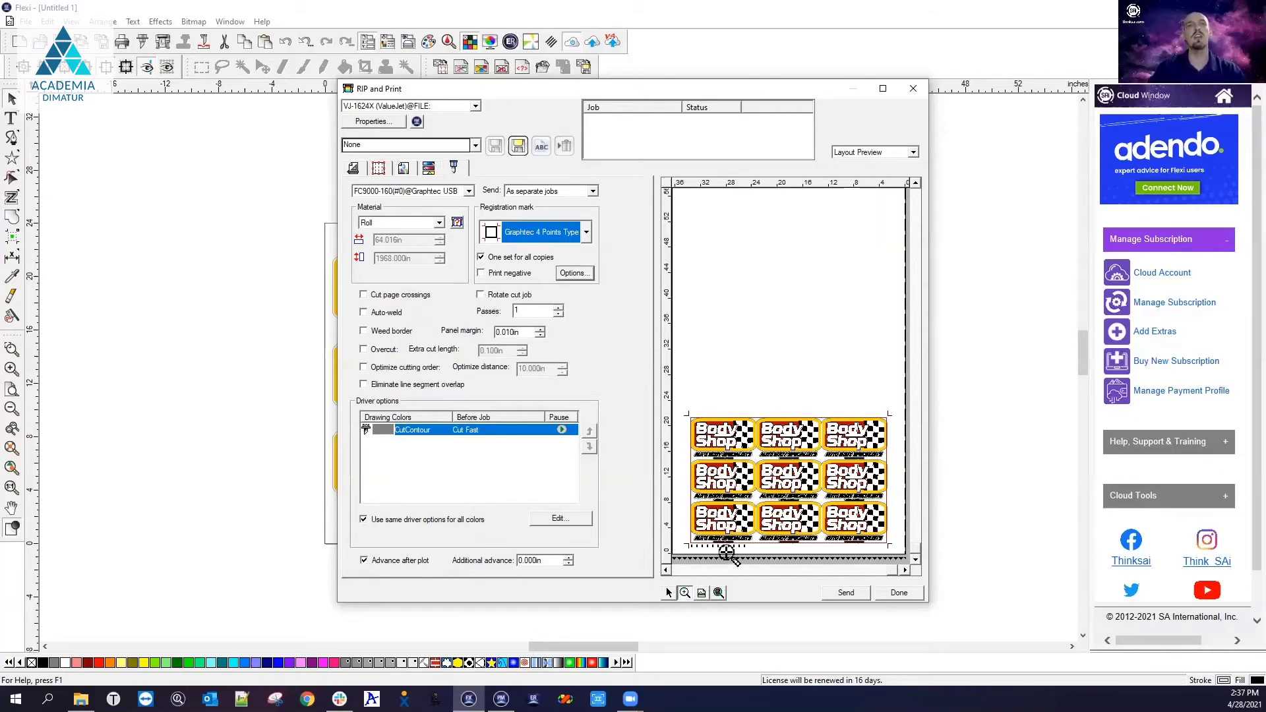
Step: Set the X direction of the Graphtec marks to Vertical and apply it
click(574, 273)
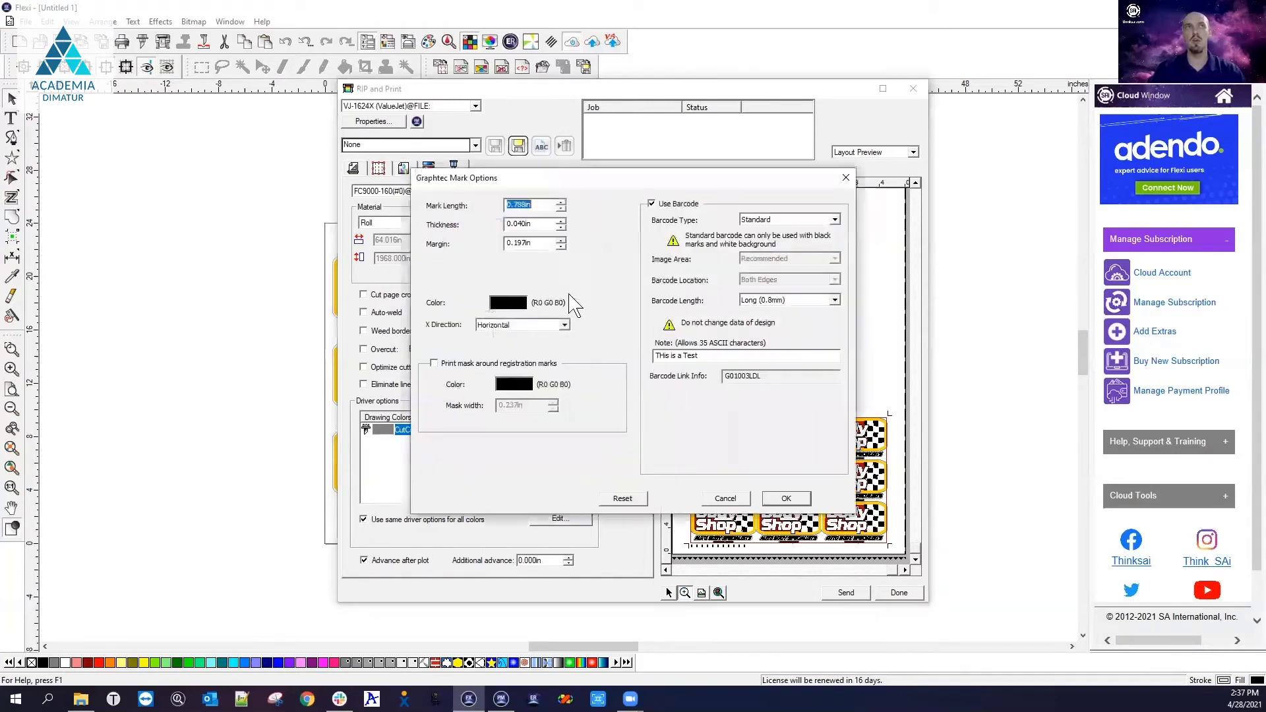
click(496, 325)
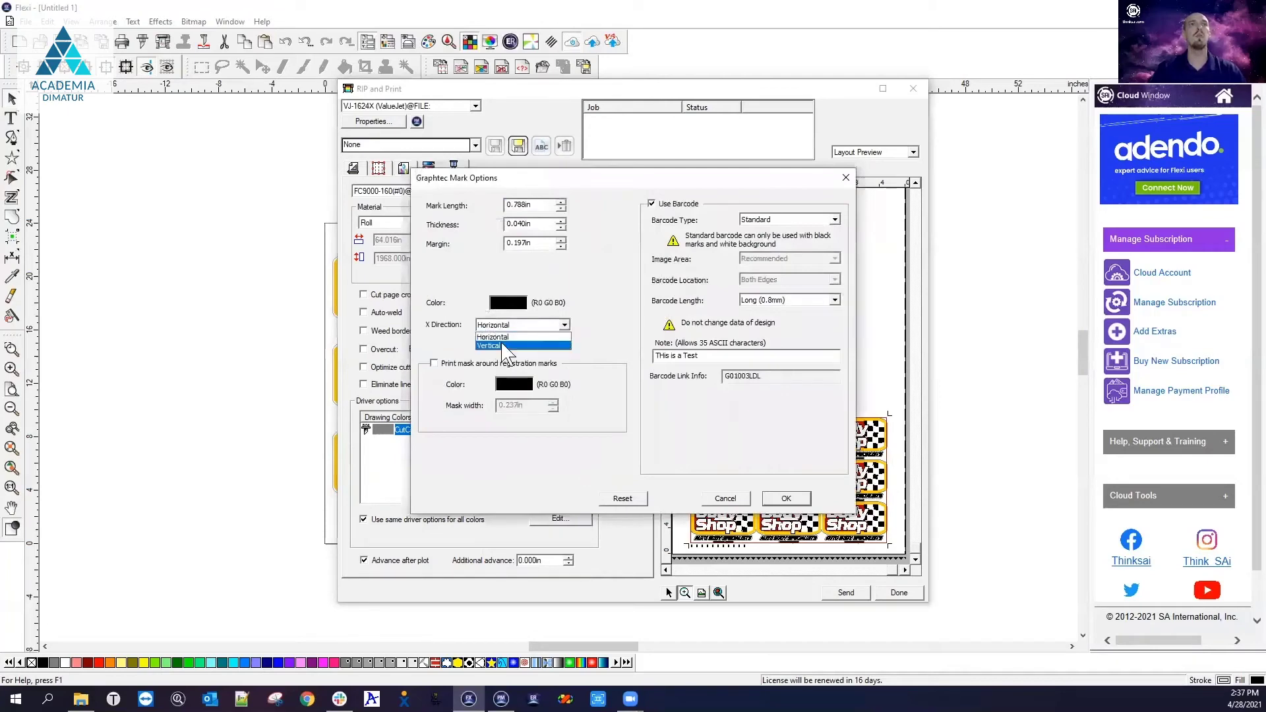
click(502, 346)
click(786, 499)
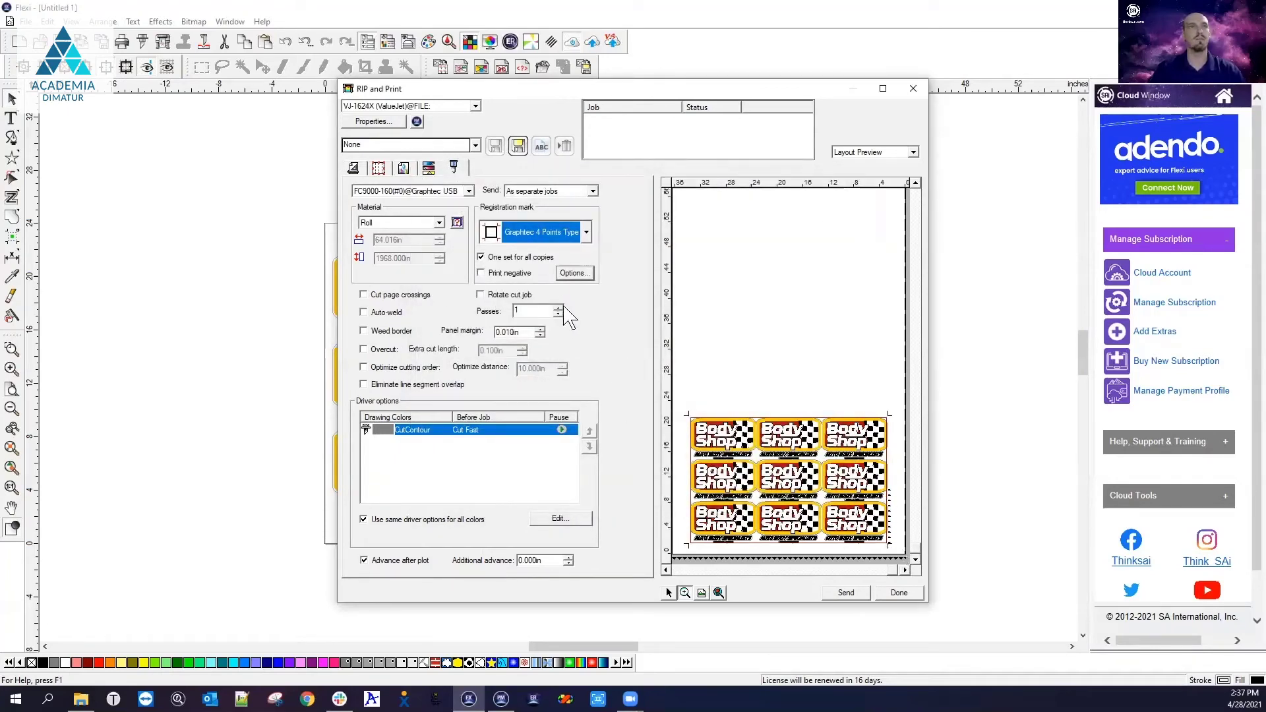
Step: Try the print mask around the registration marks, review its color and width settings, and turn the mask off
click(571, 274)
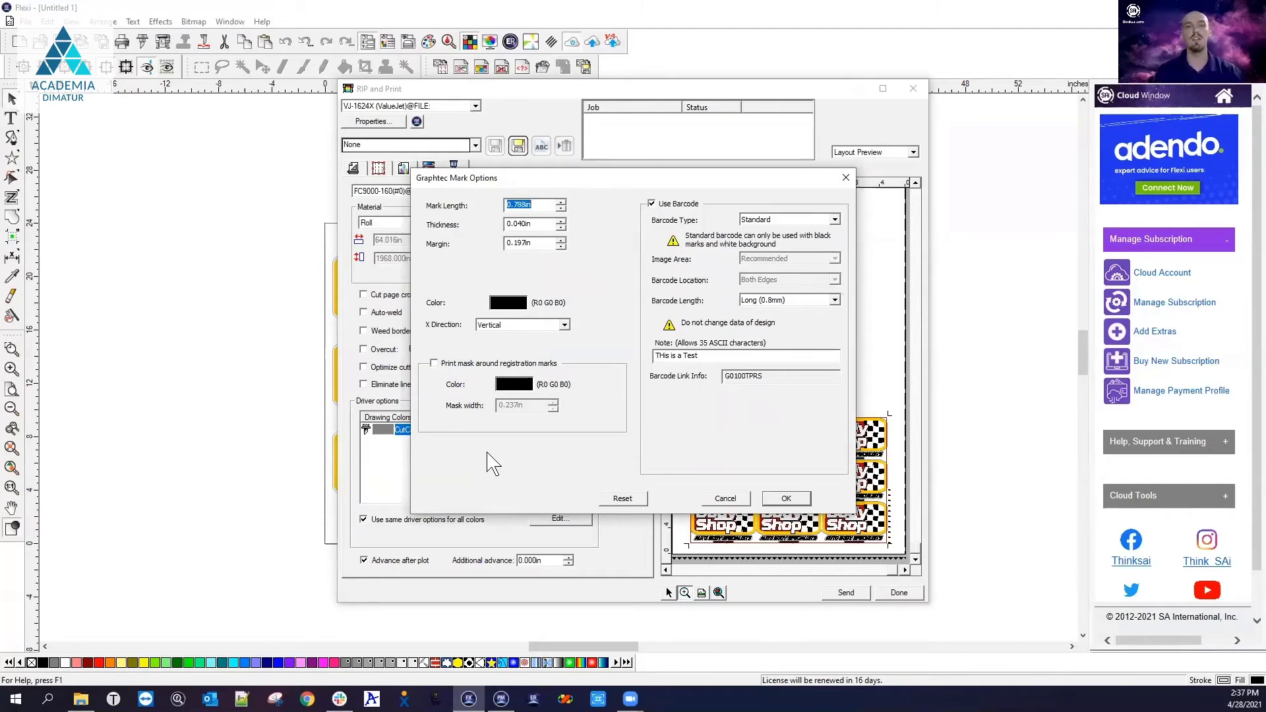
click(435, 363)
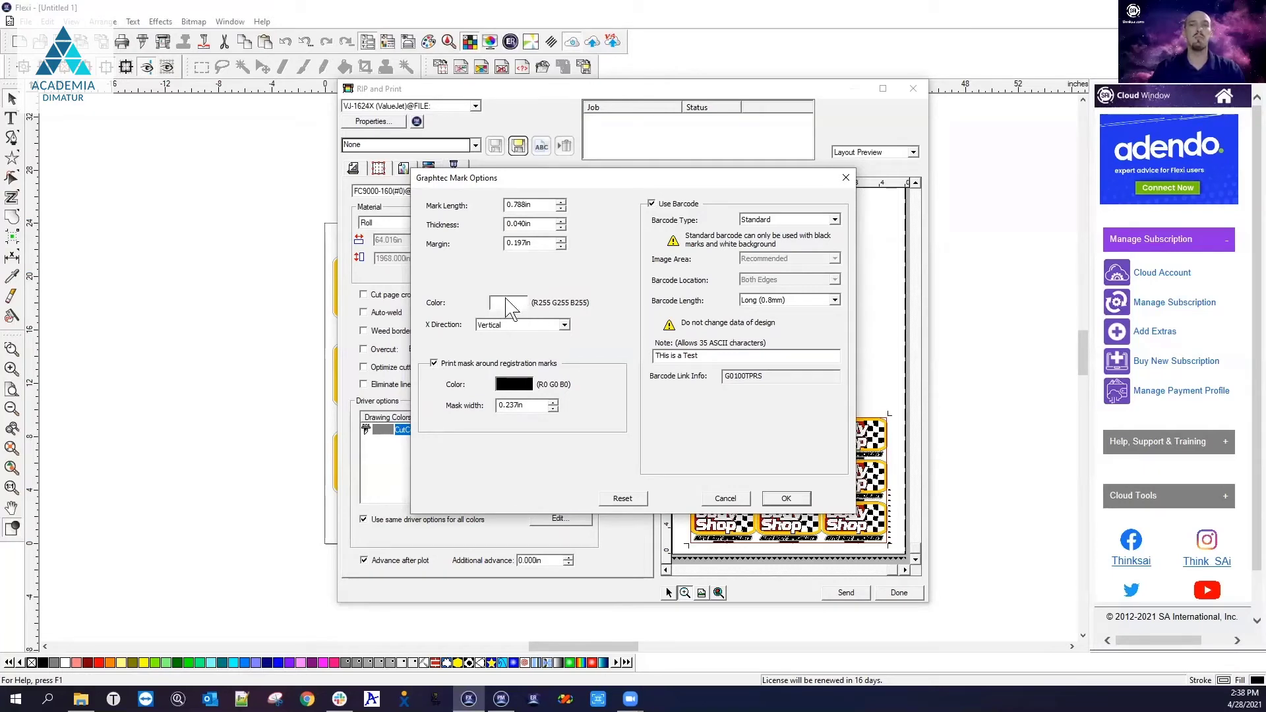
click(517, 388)
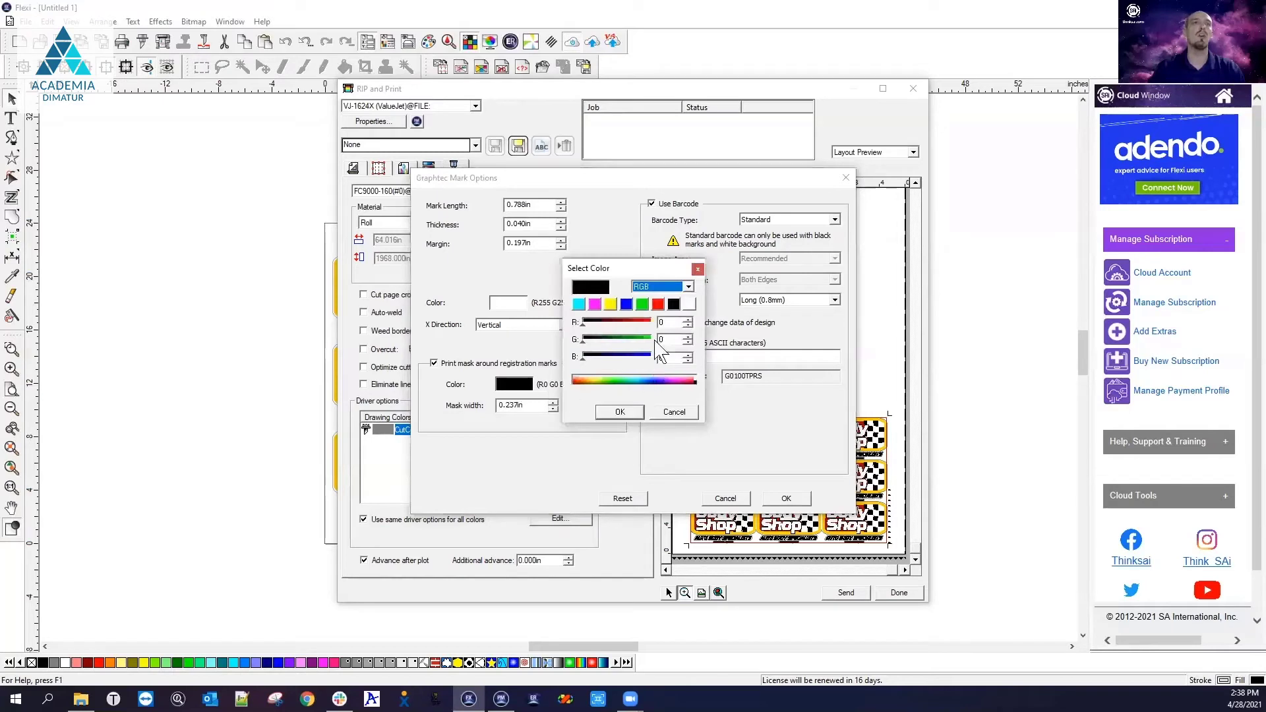
click(637, 413)
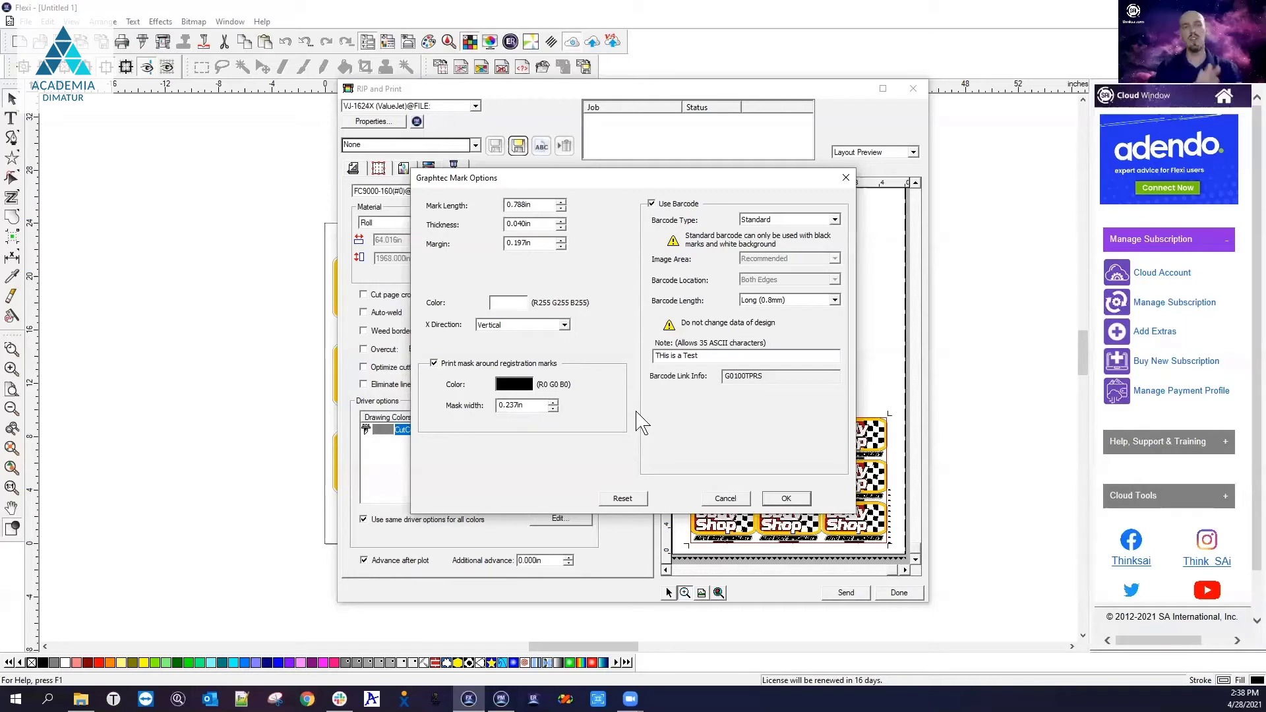
drag(528, 405, 496, 405)
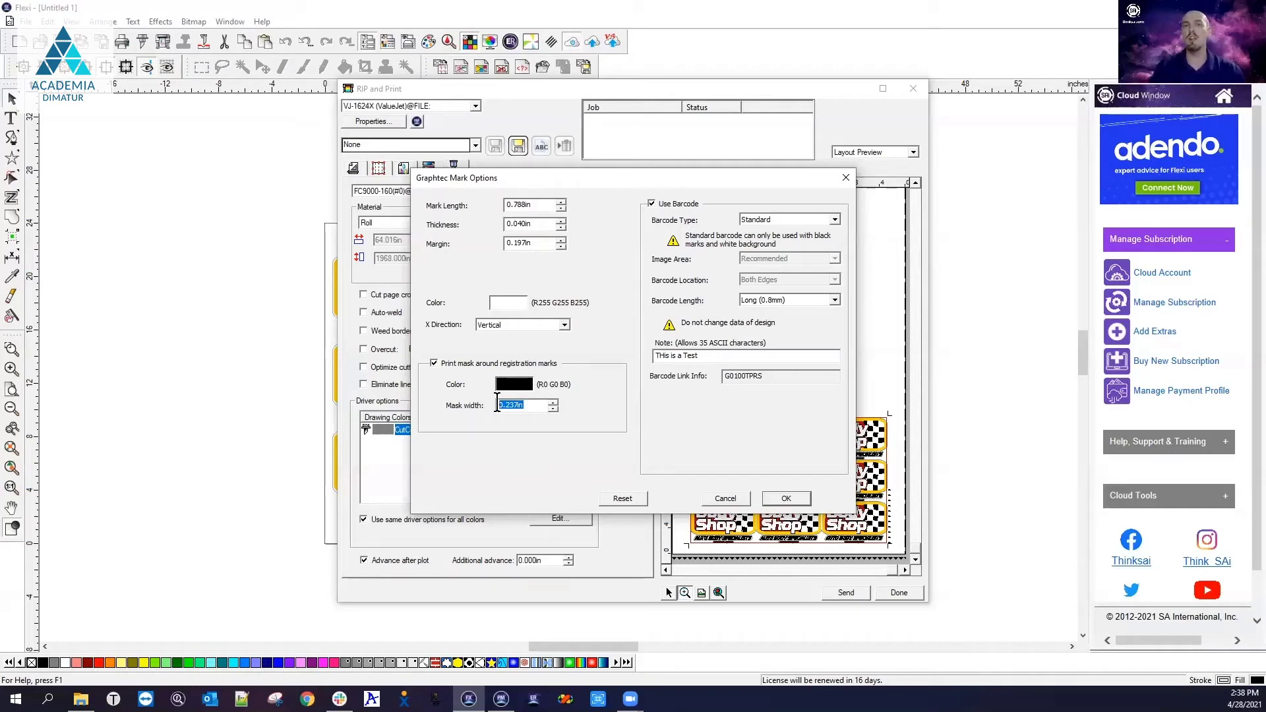
click(434, 363)
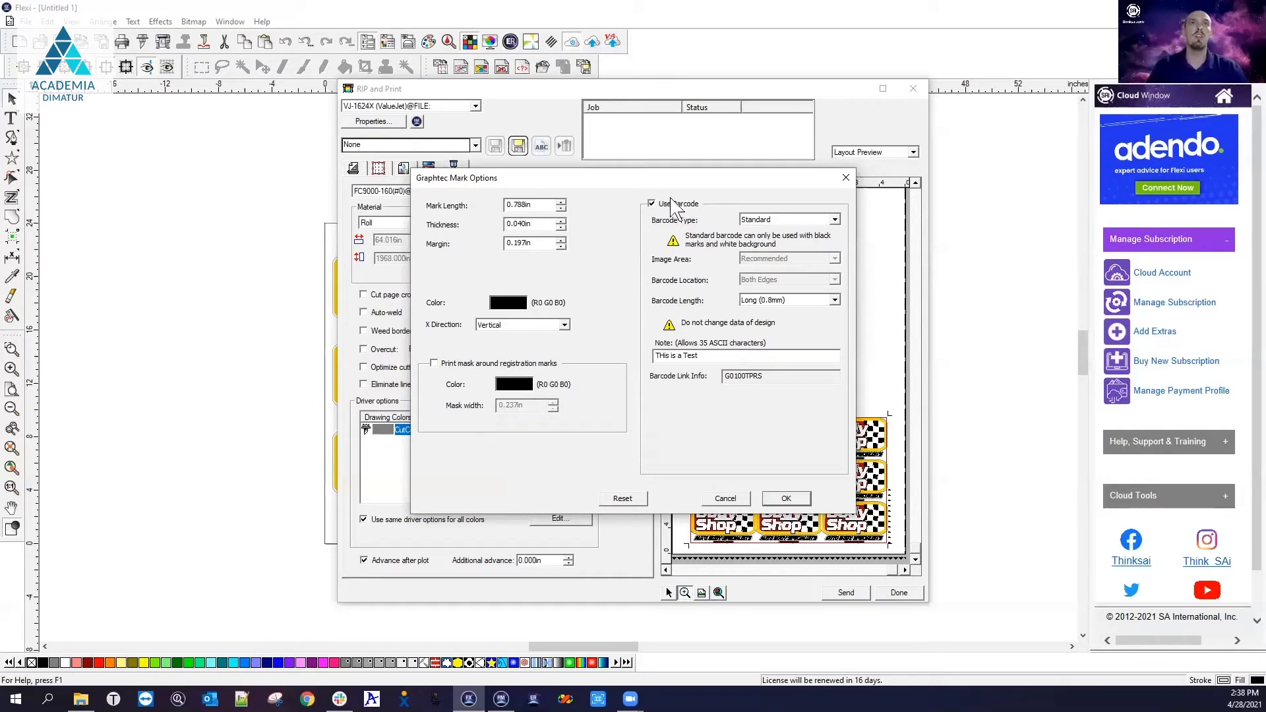
Step: Try the Roll Media barcode type, return the barcode to Standard, and accept the Graphtec mark options
click(834, 219)
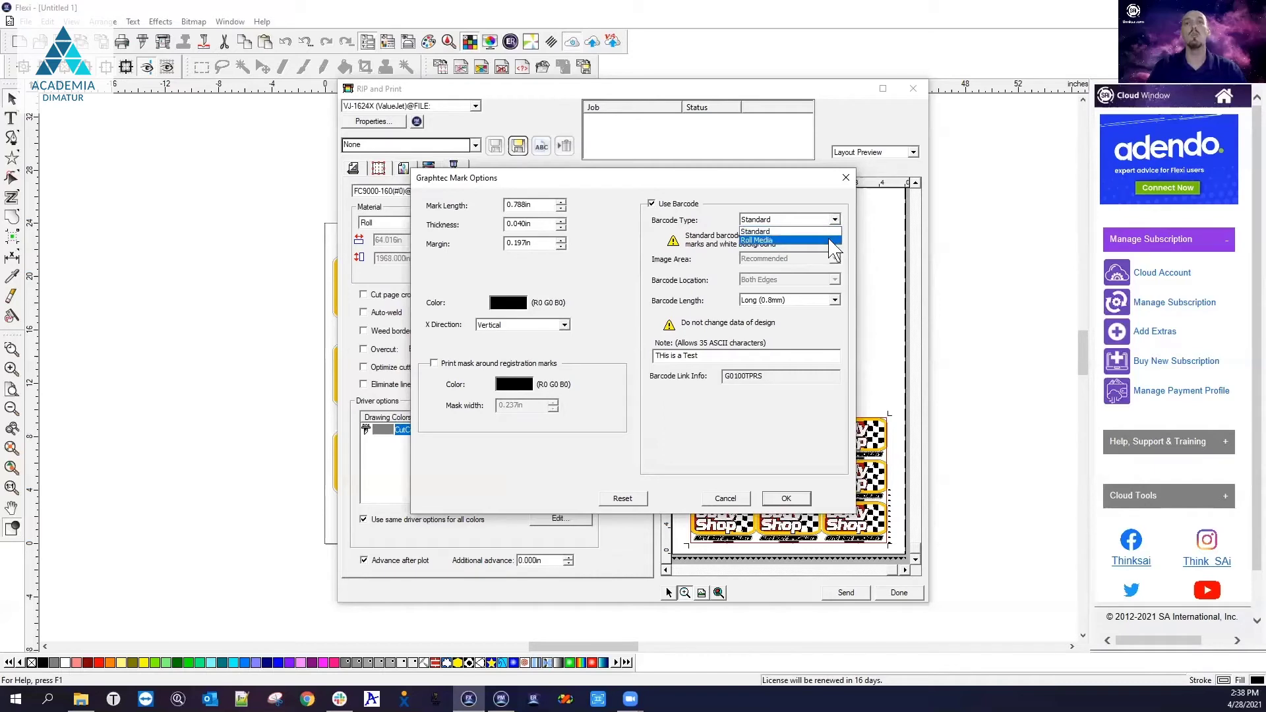
click(791, 240)
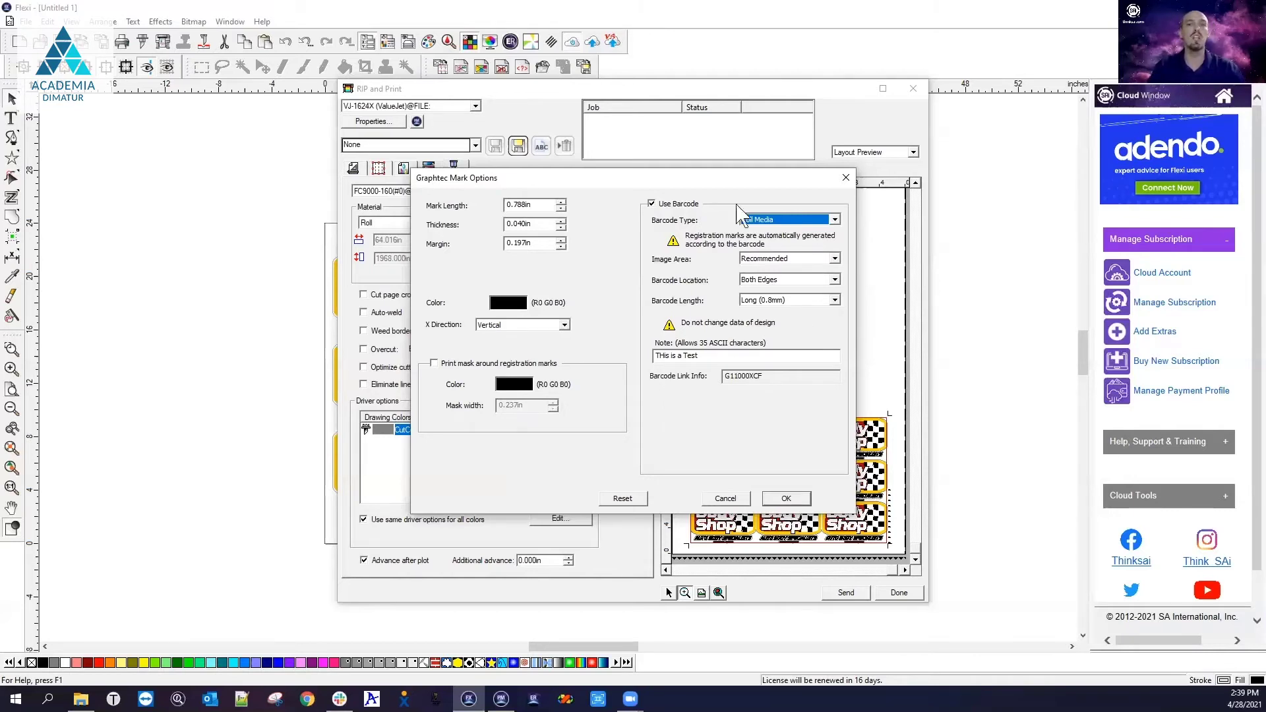
click(834, 220)
click(773, 232)
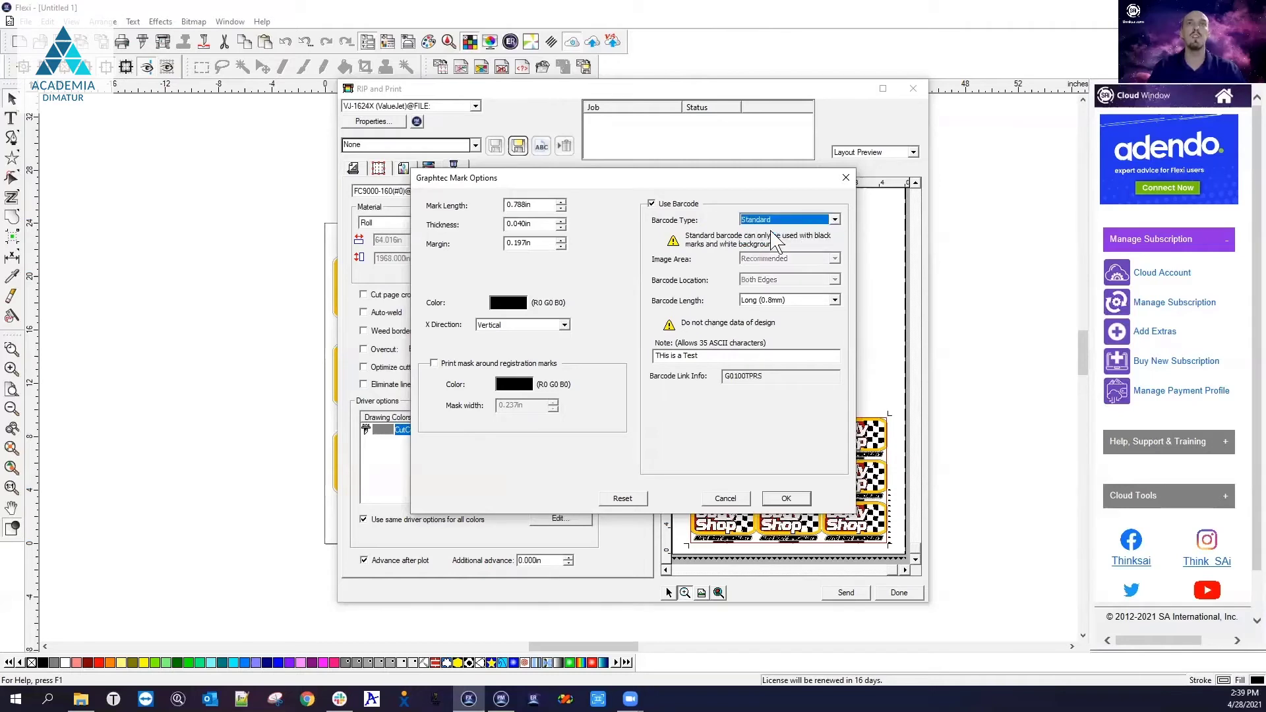
click(791, 500)
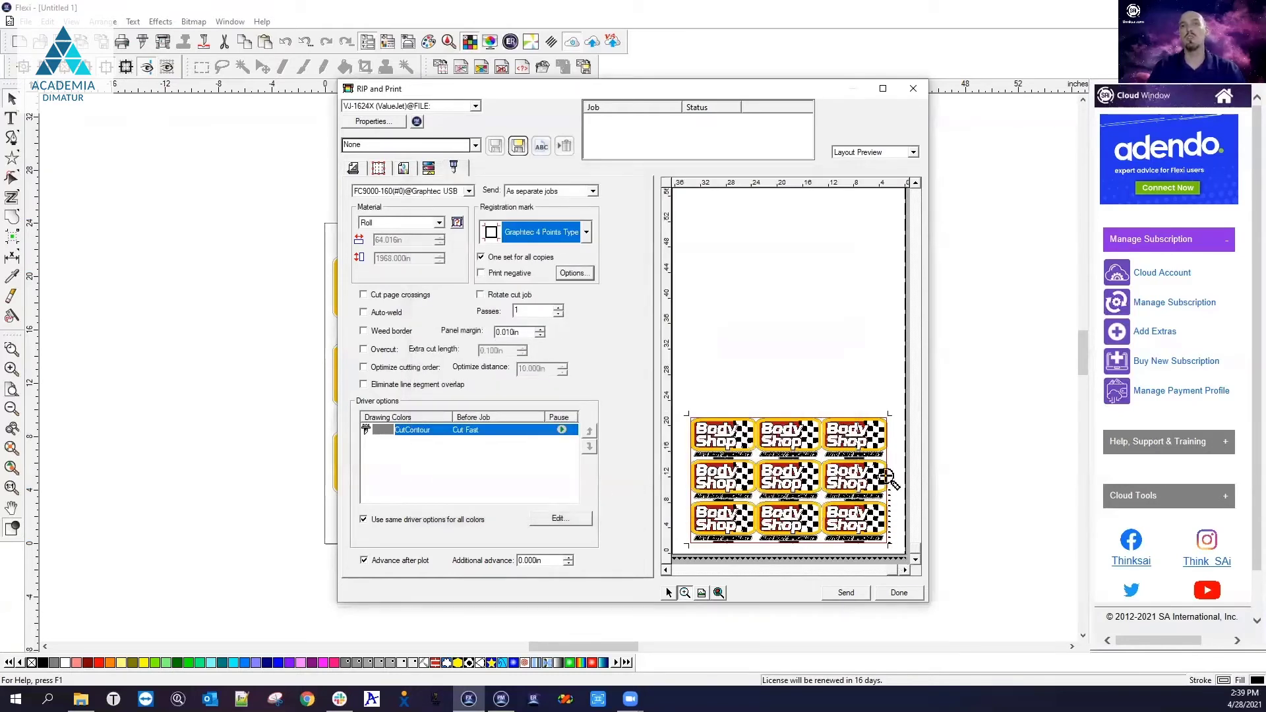
Step: Inspect the barcode lines beside the logo grid up close in the layout preview
click(881, 541)
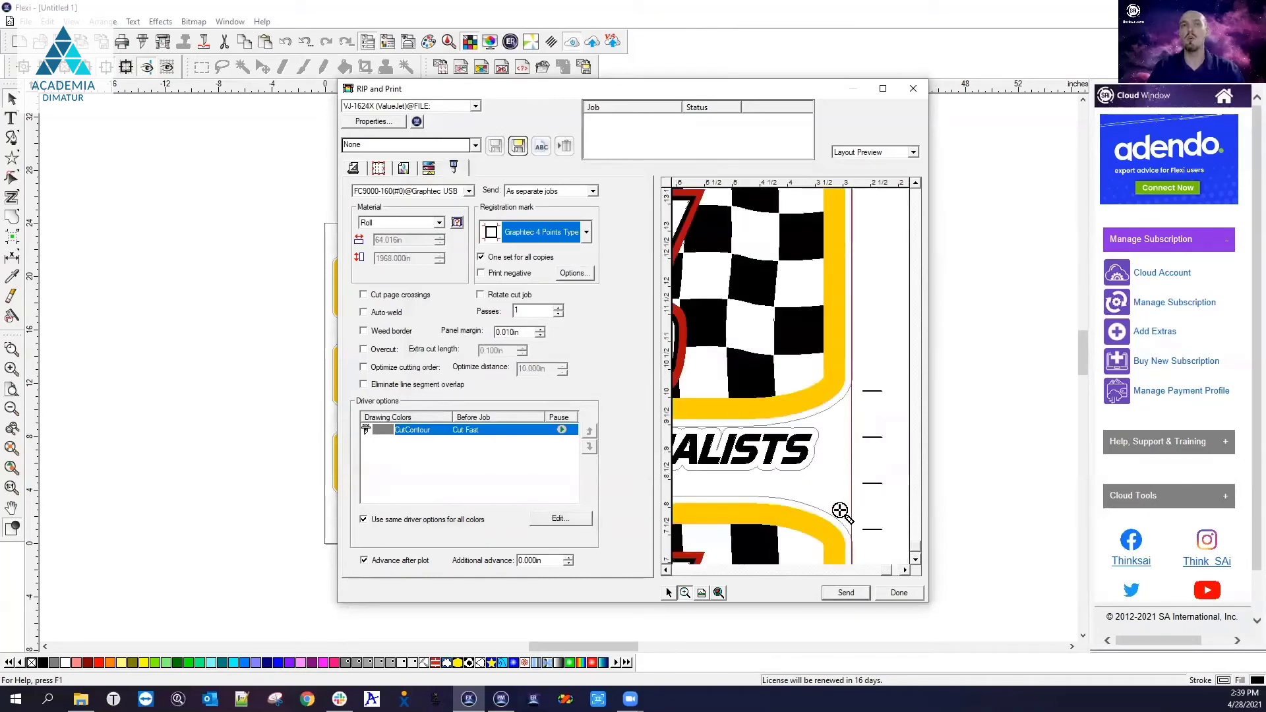
shift+click(883, 471)
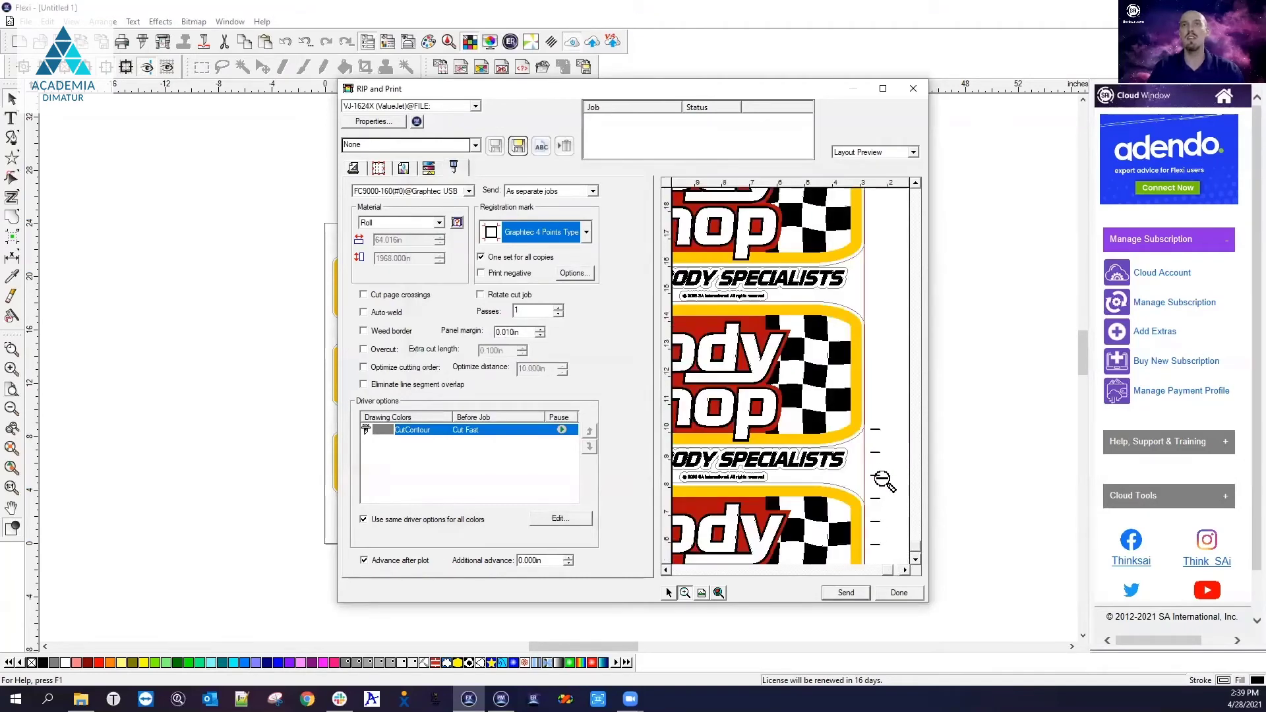
Step: Set the Graphtec barcode type to Roll Media and keep its image area at Recommended
shift+click(886, 488)
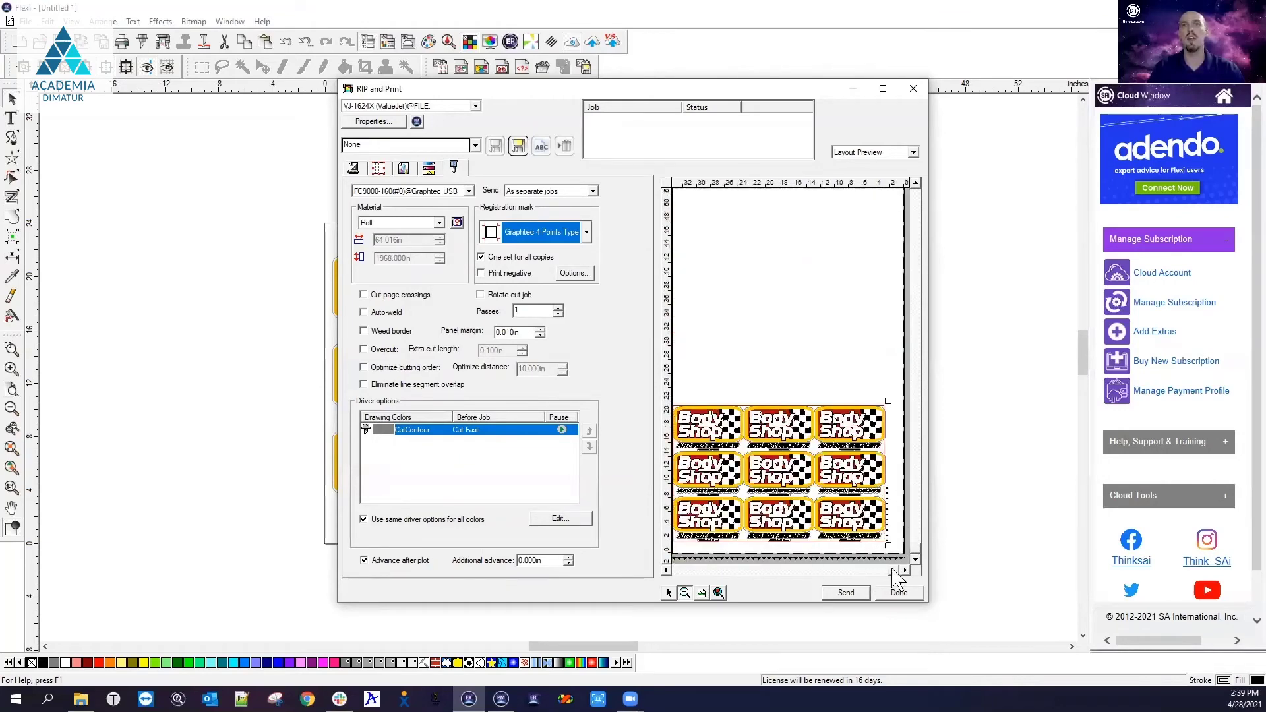
click(669, 592)
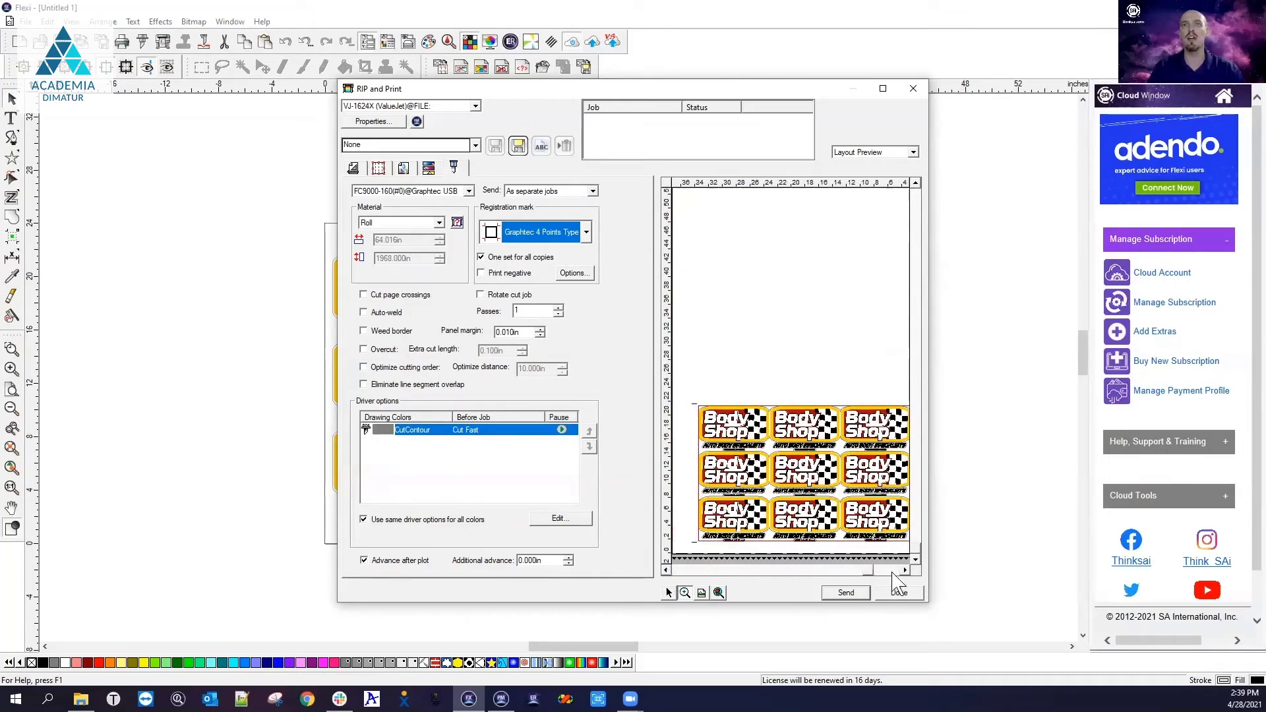
click(905, 570)
click(685, 592)
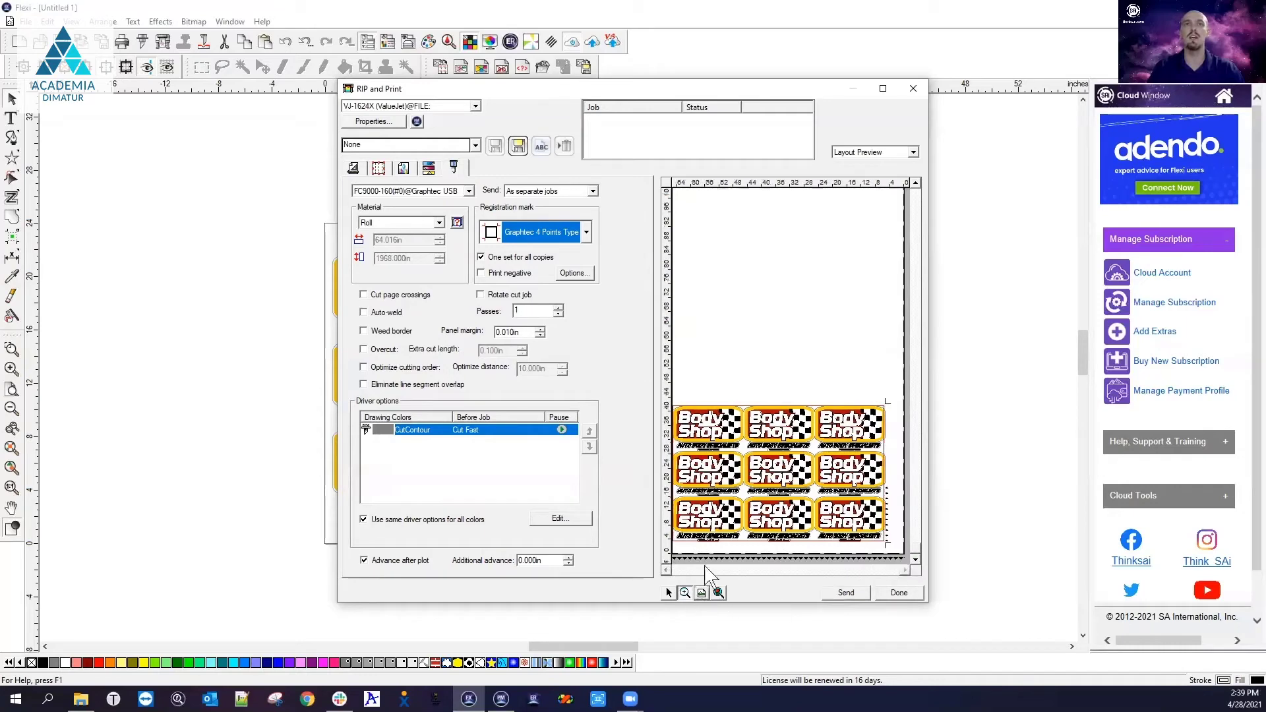
shift+click(746, 487)
drag(770, 459, 908, 562)
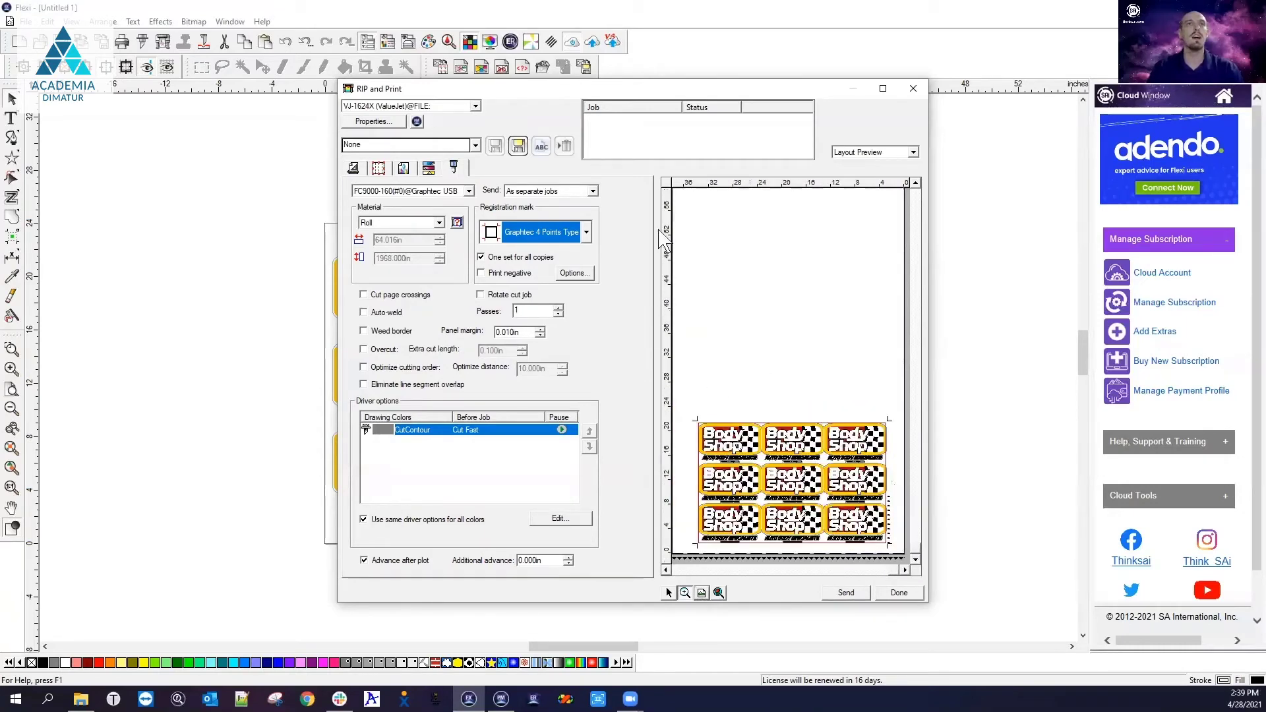
click(583, 277)
click(792, 221)
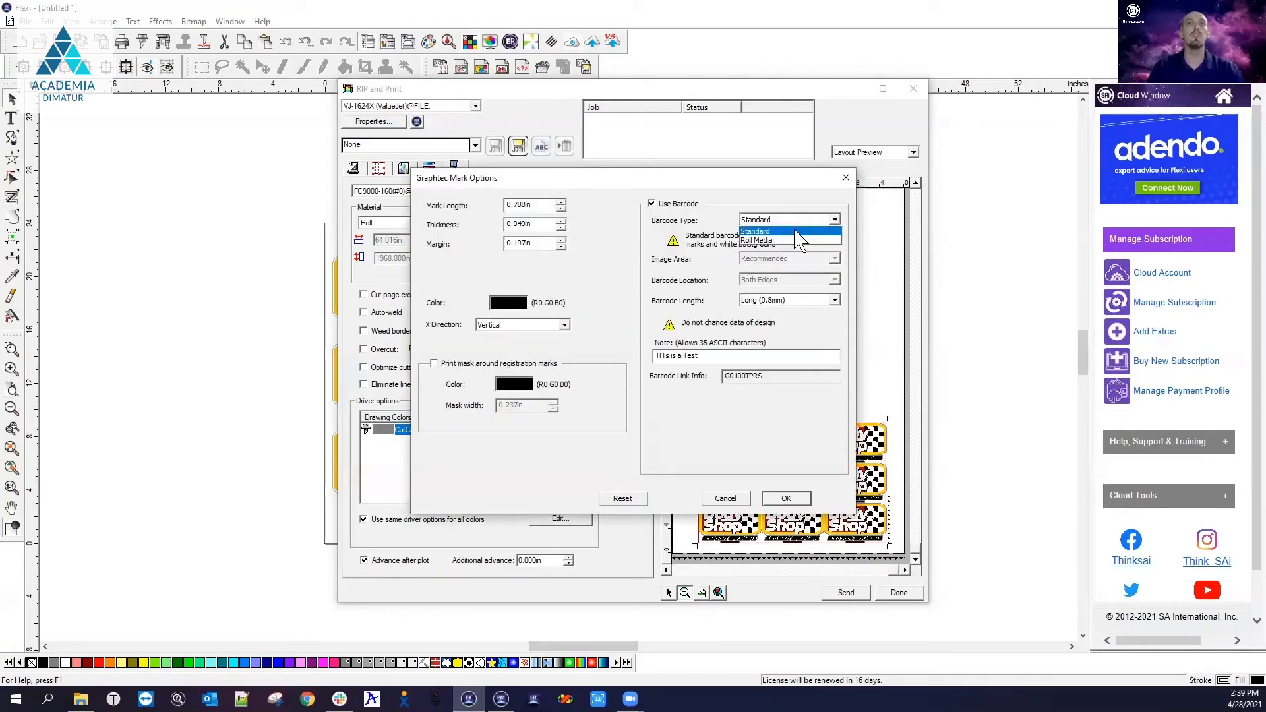
click(791, 241)
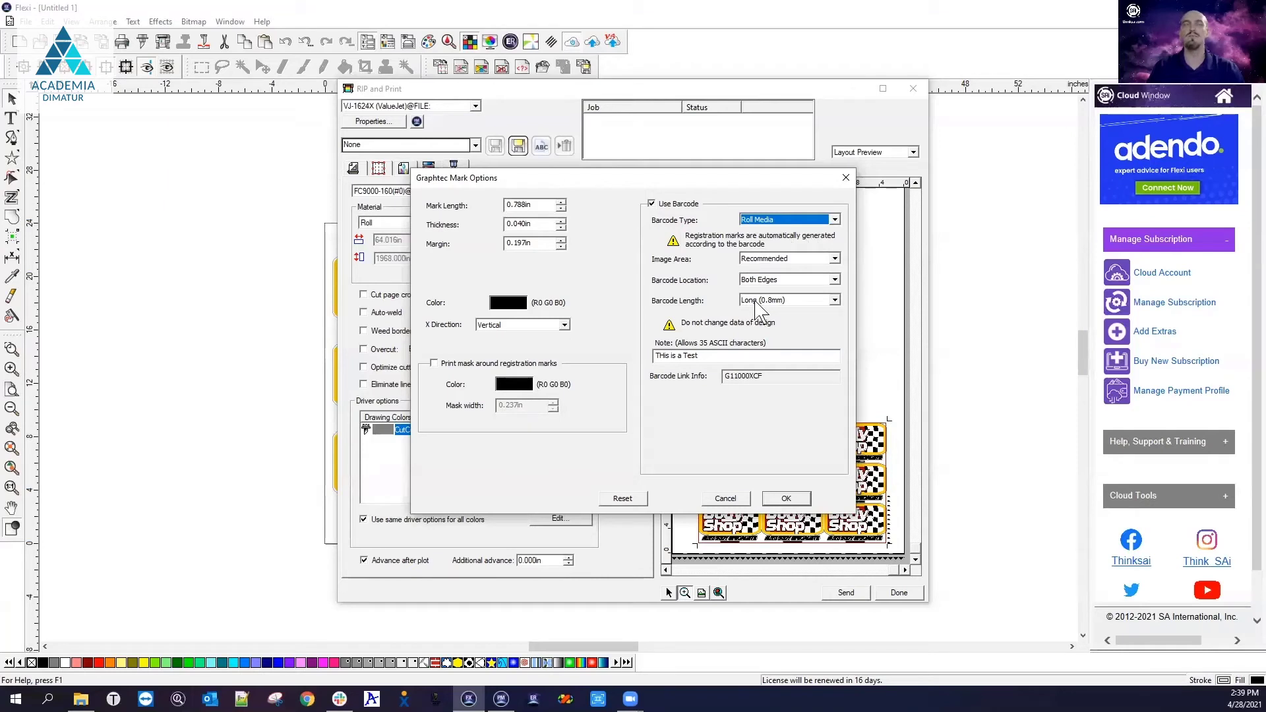
click(800, 259)
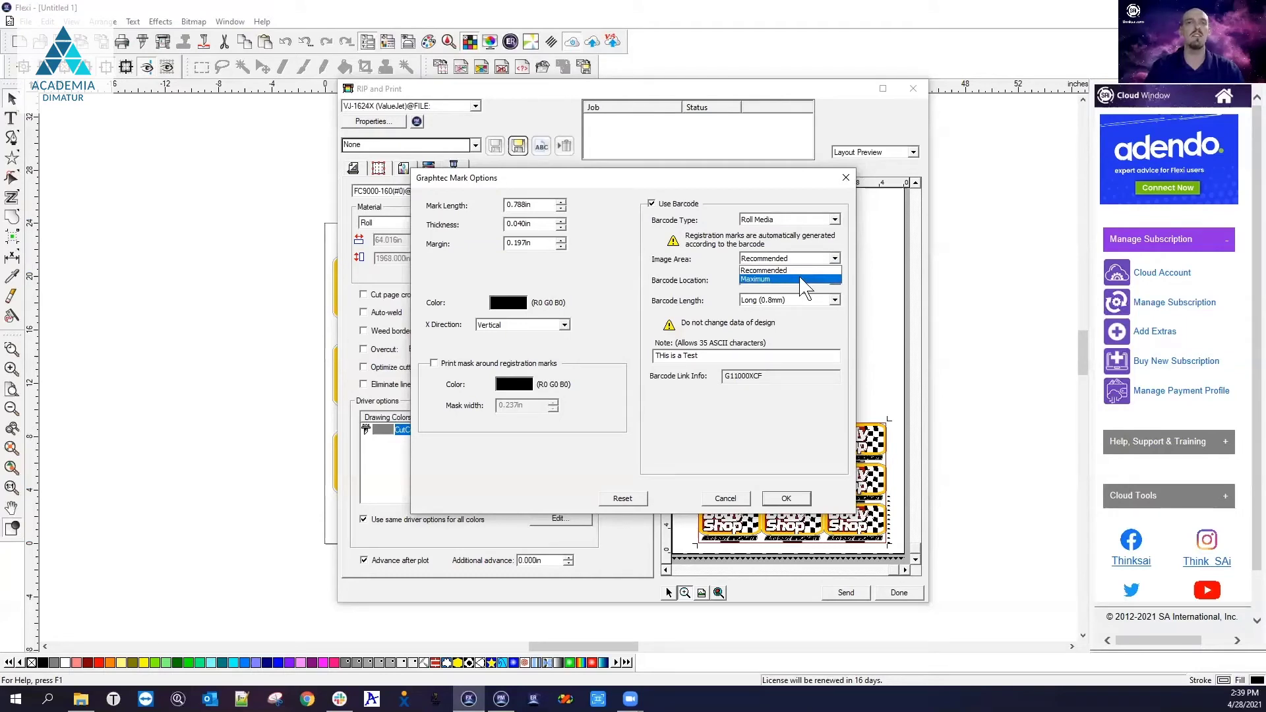
click(808, 257)
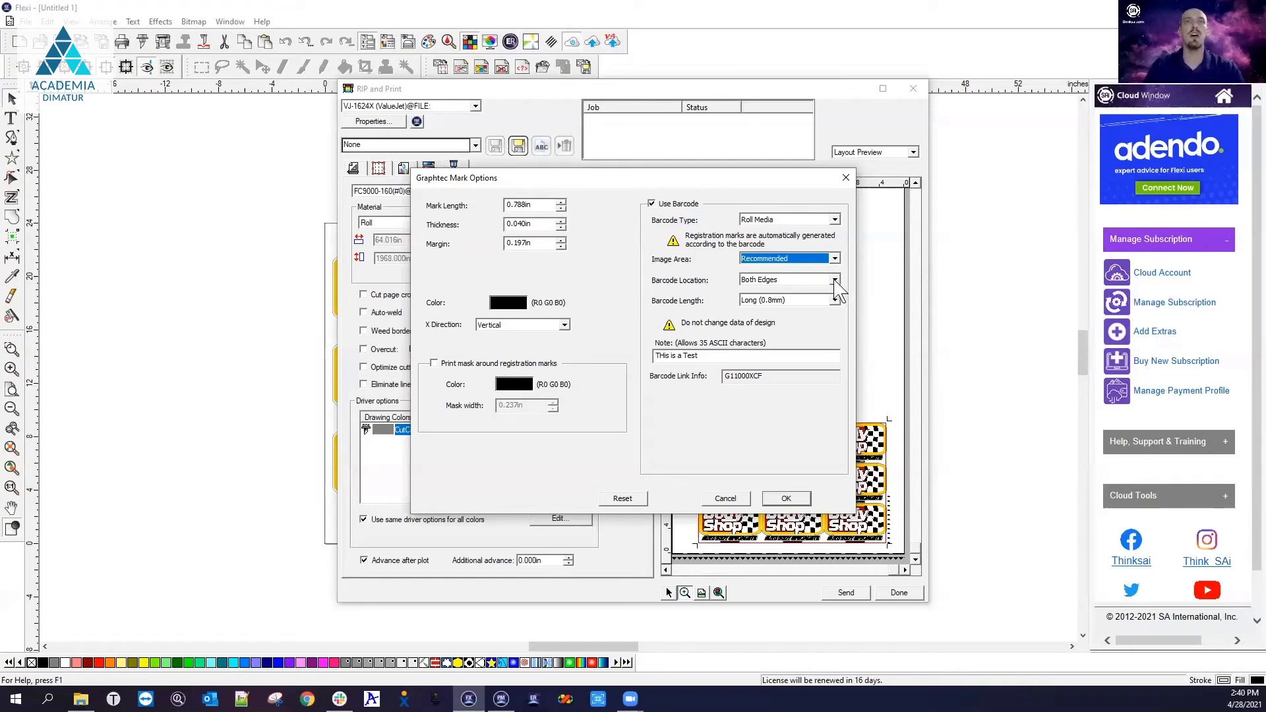
Step: Try the Front Edge Only barcode location, switch it to Rear Edge Only, and apply the mark options
click(791, 280)
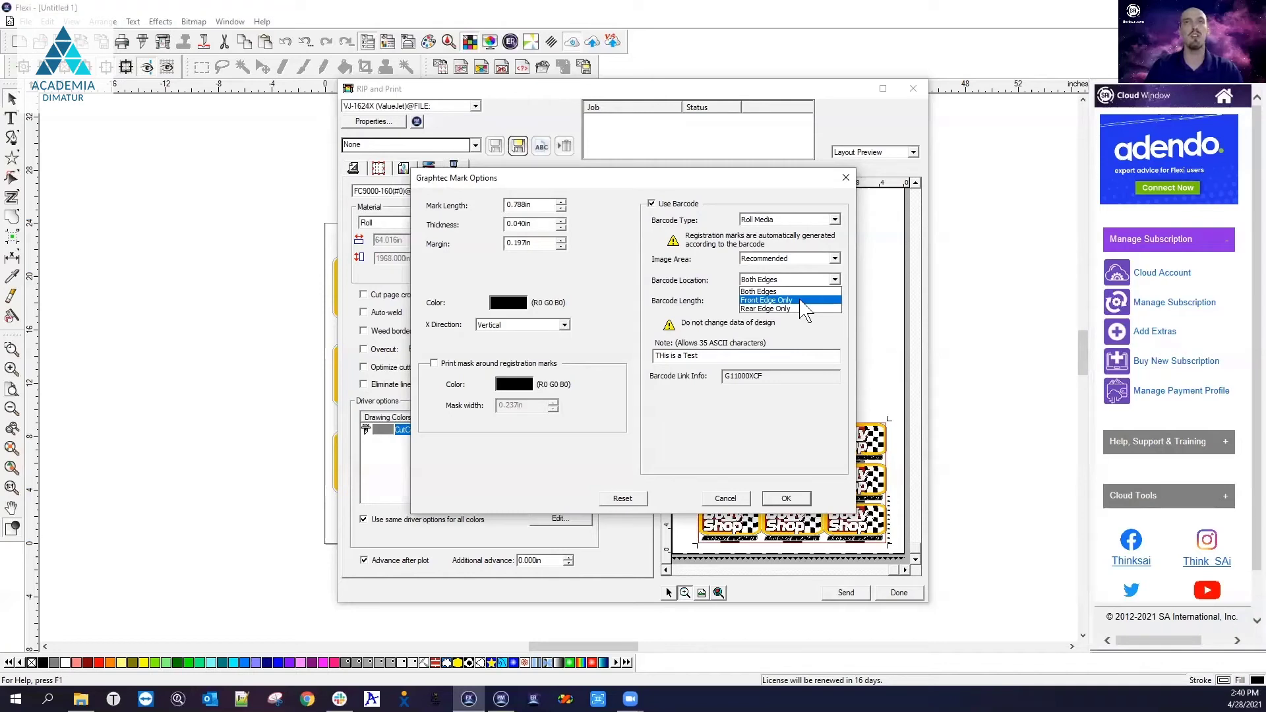
click(801, 300)
click(786, 279)
click(795, 309)
click(787, 499)
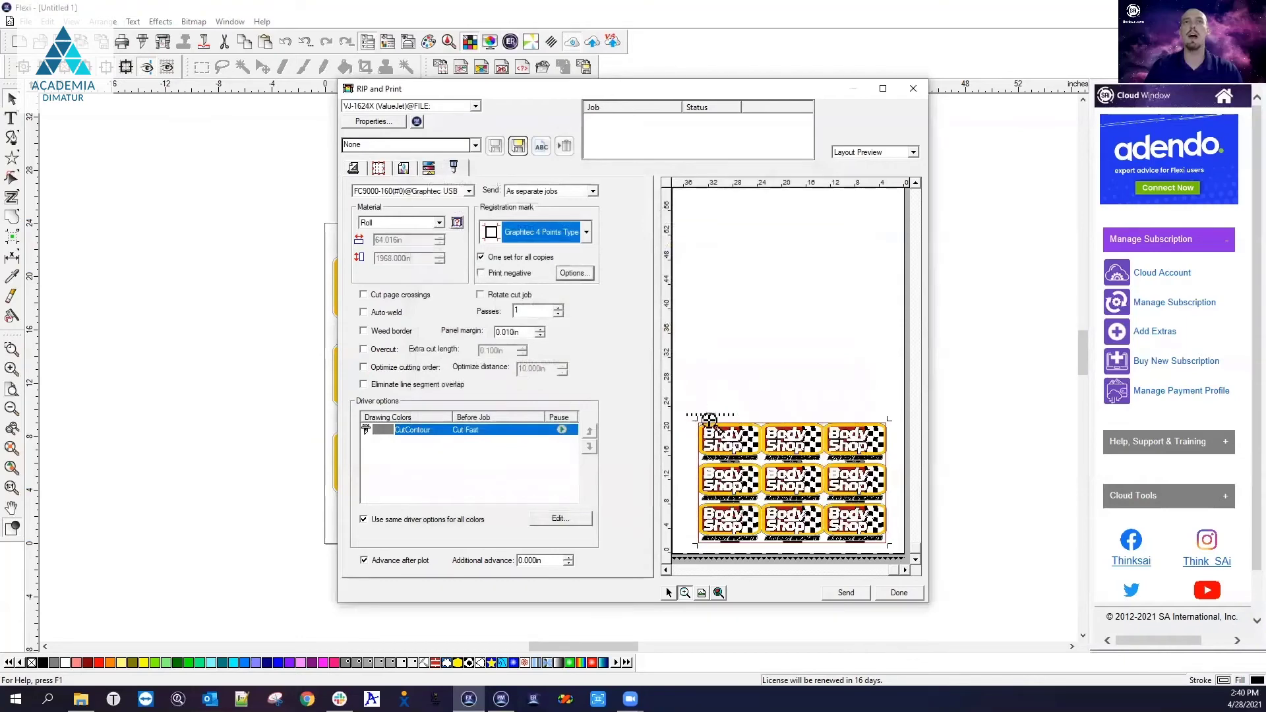
Step: Keep the Recommended image area, set the barcode location to Both Edges, and apply the mark options
click(573, 273)
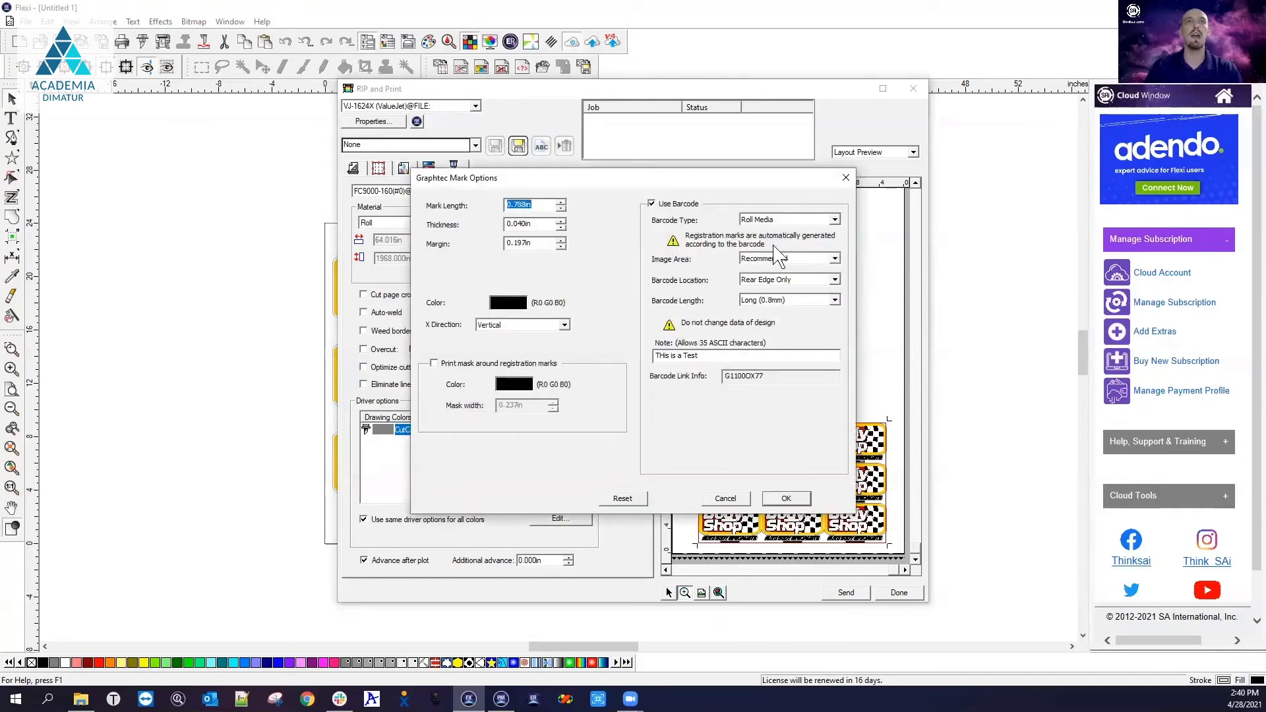
click(788, 258)
click(792, 268)
click(794, 280)
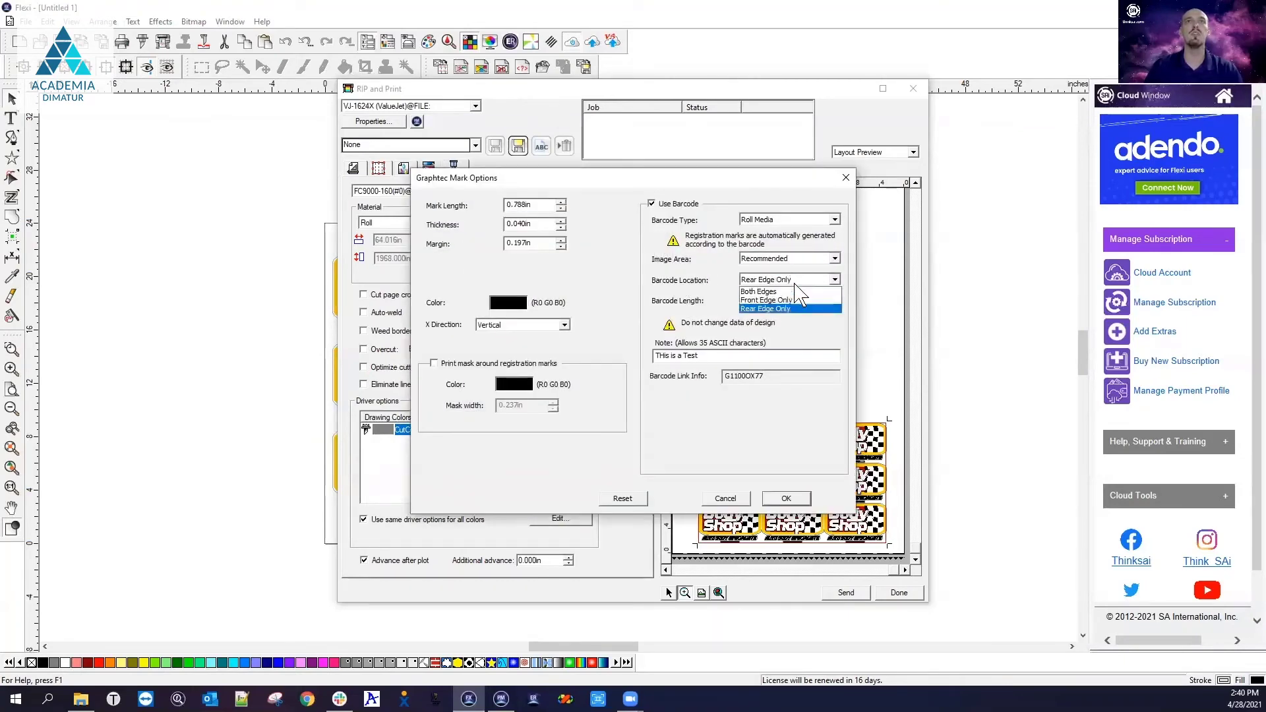
click(794, 291)
click(786, 499)
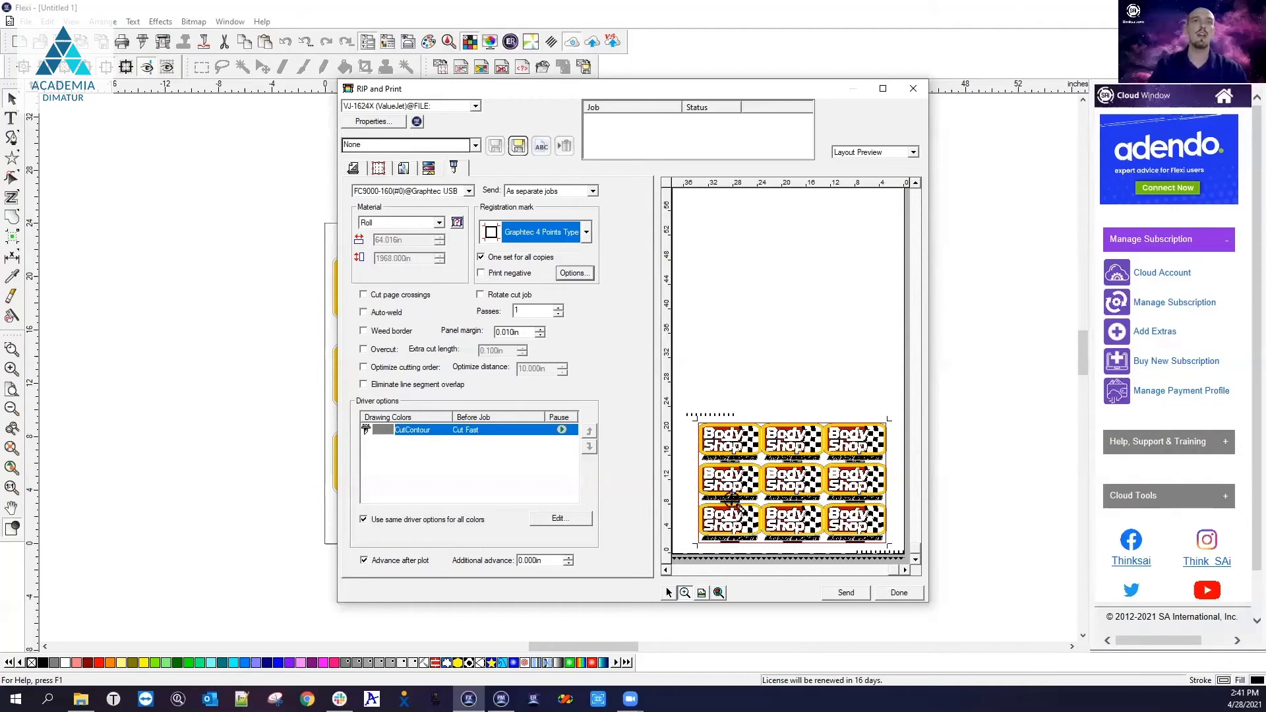
Step: Review the available barcode lengths in the Graphtec mark options and keep Long (0.8mm)
click(573, 273)
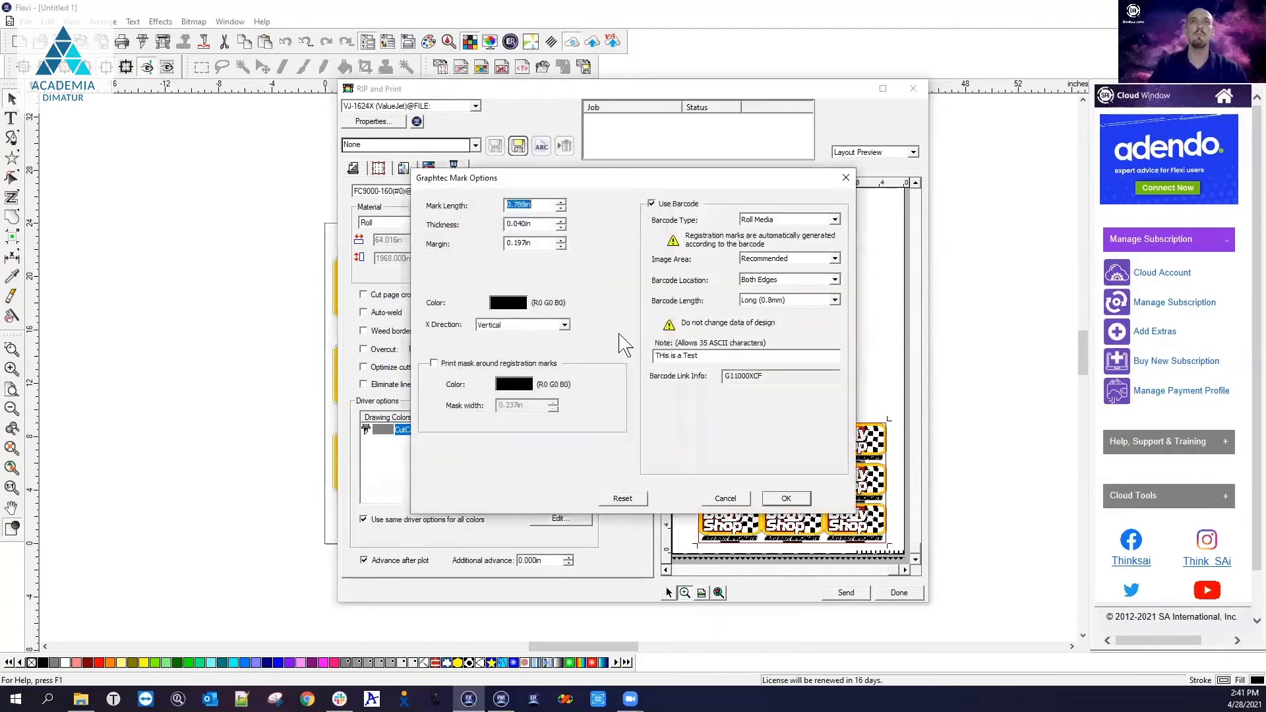
click(835, 300)
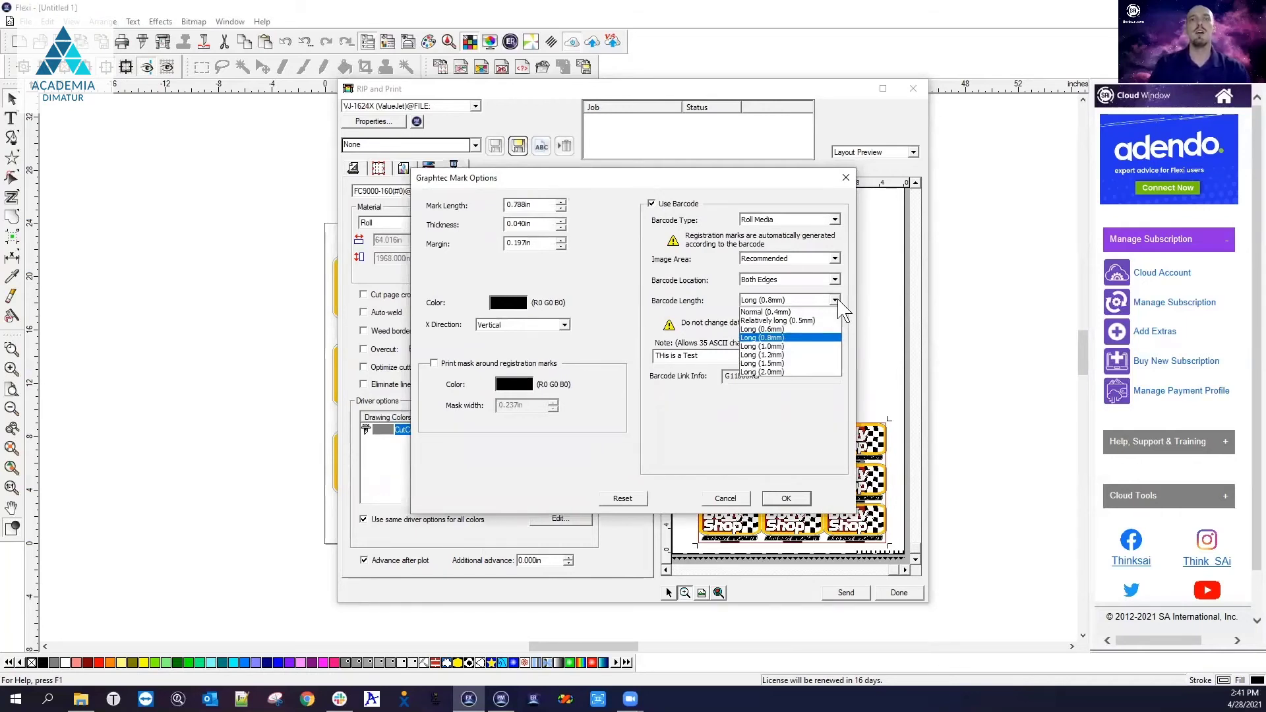
click(836, 301)
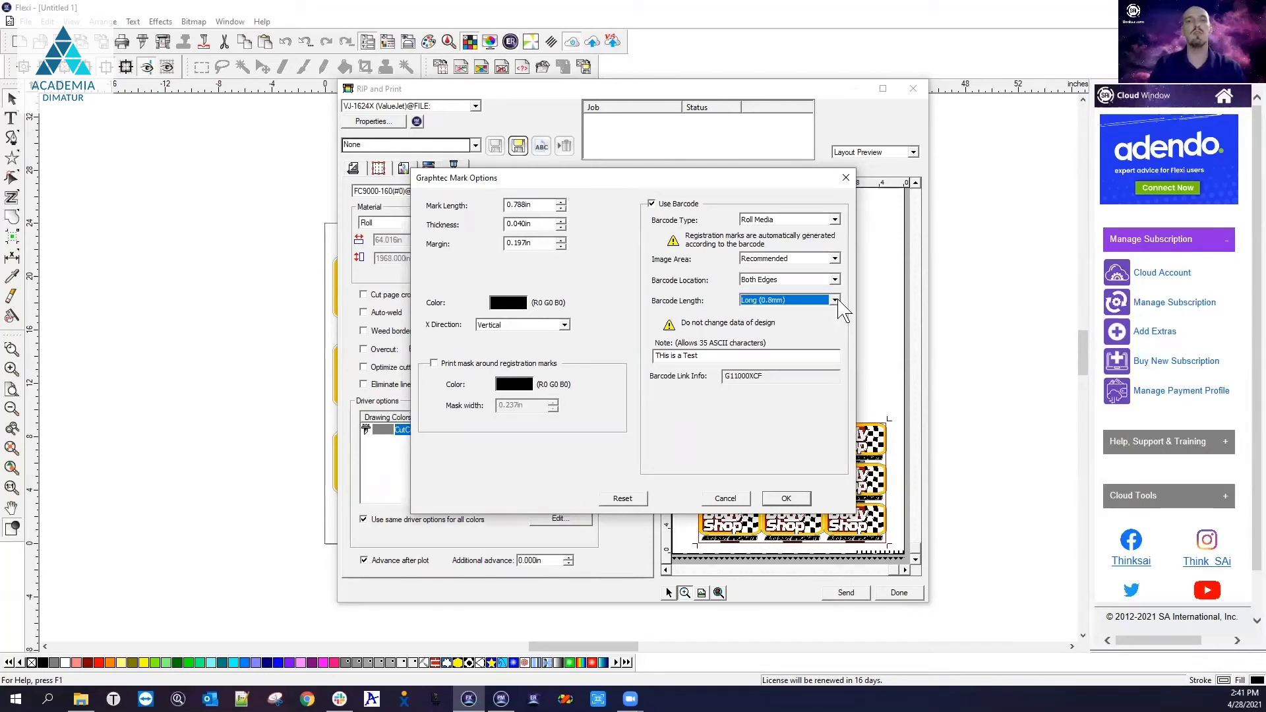
click(767, 302)
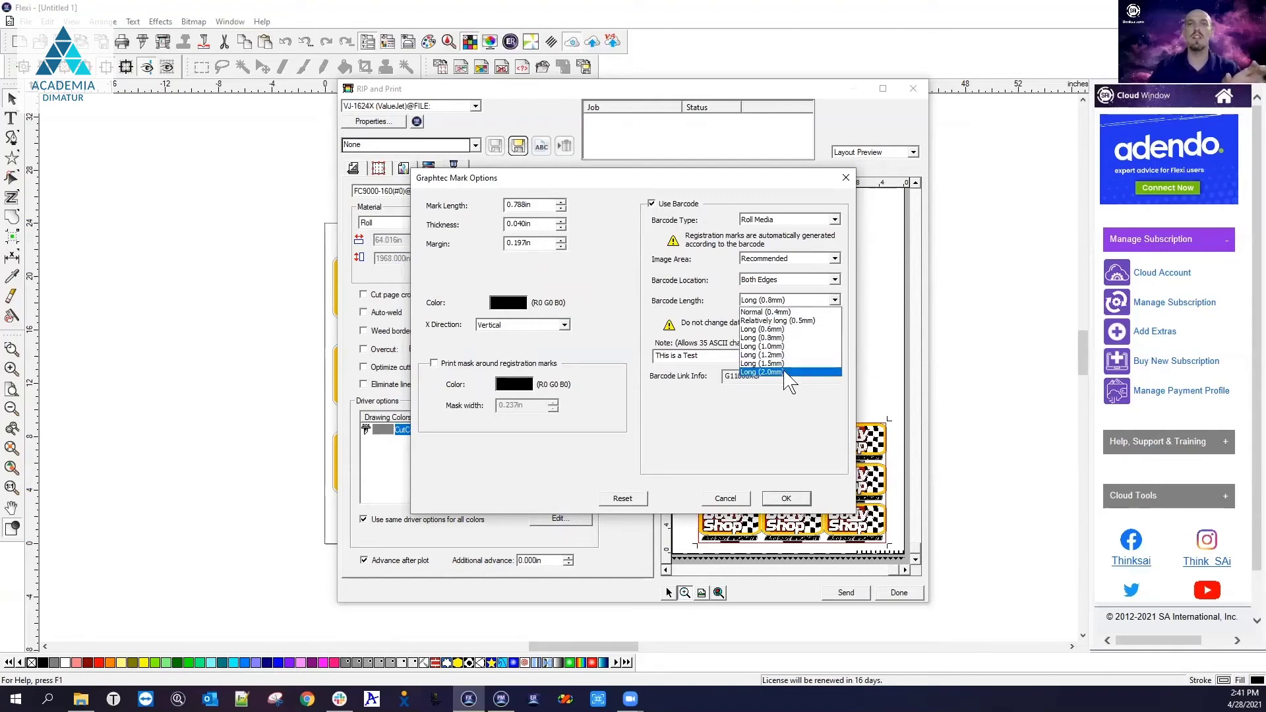
click(786, 498)
click(787, 499)
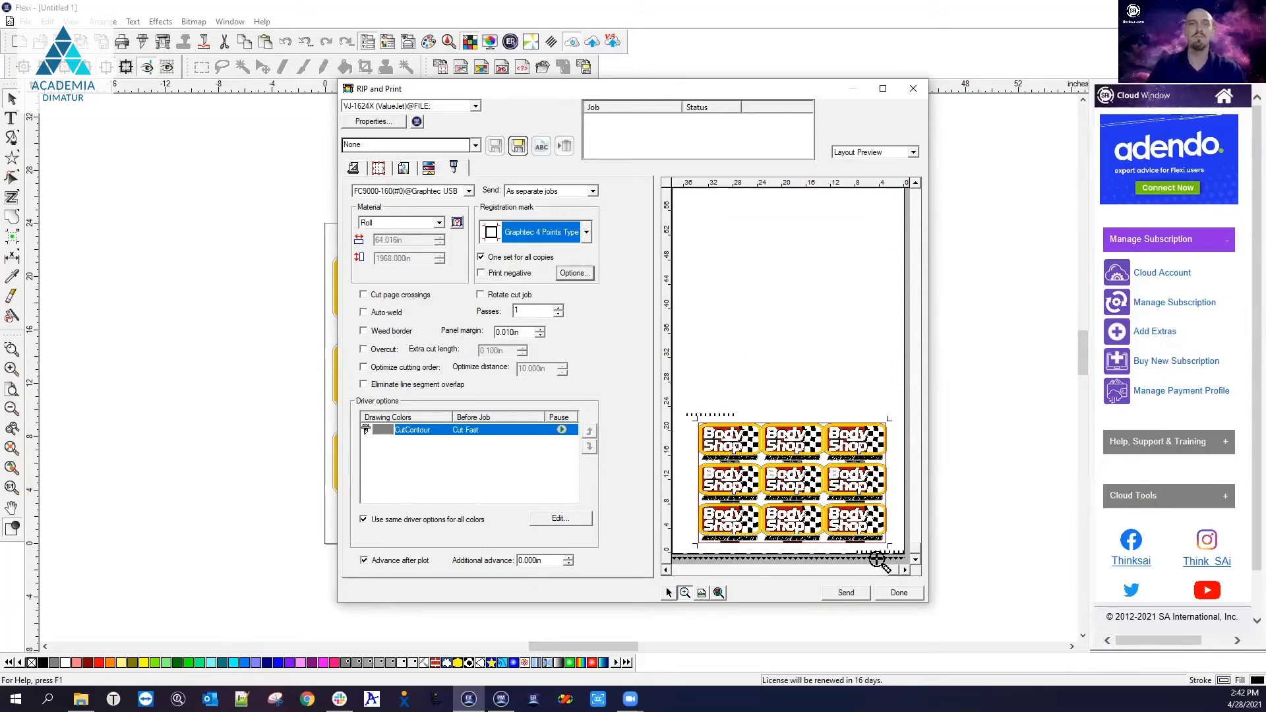
Step: Review the barcode note and link info in the mark options, and inspect the front-edge barcode up close in the layout preview
click(573, 273)
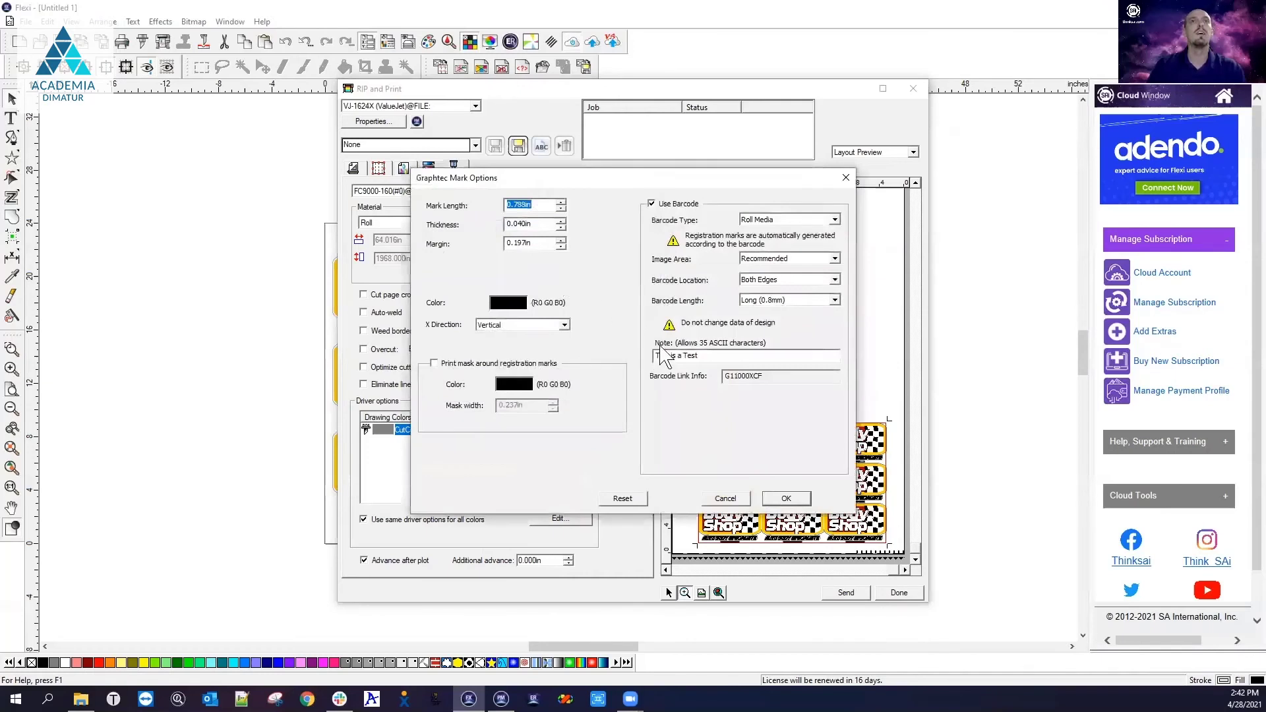
double_click(776, 376)
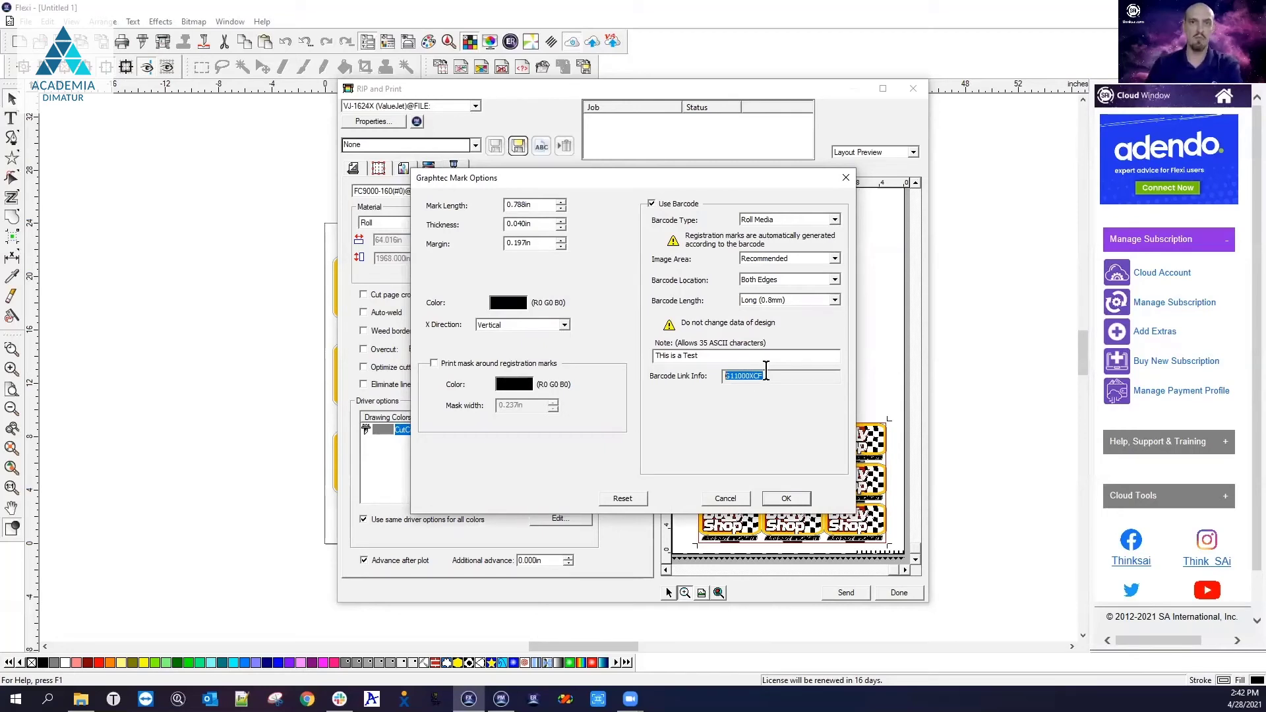
drag(701, 356, 602, 354)
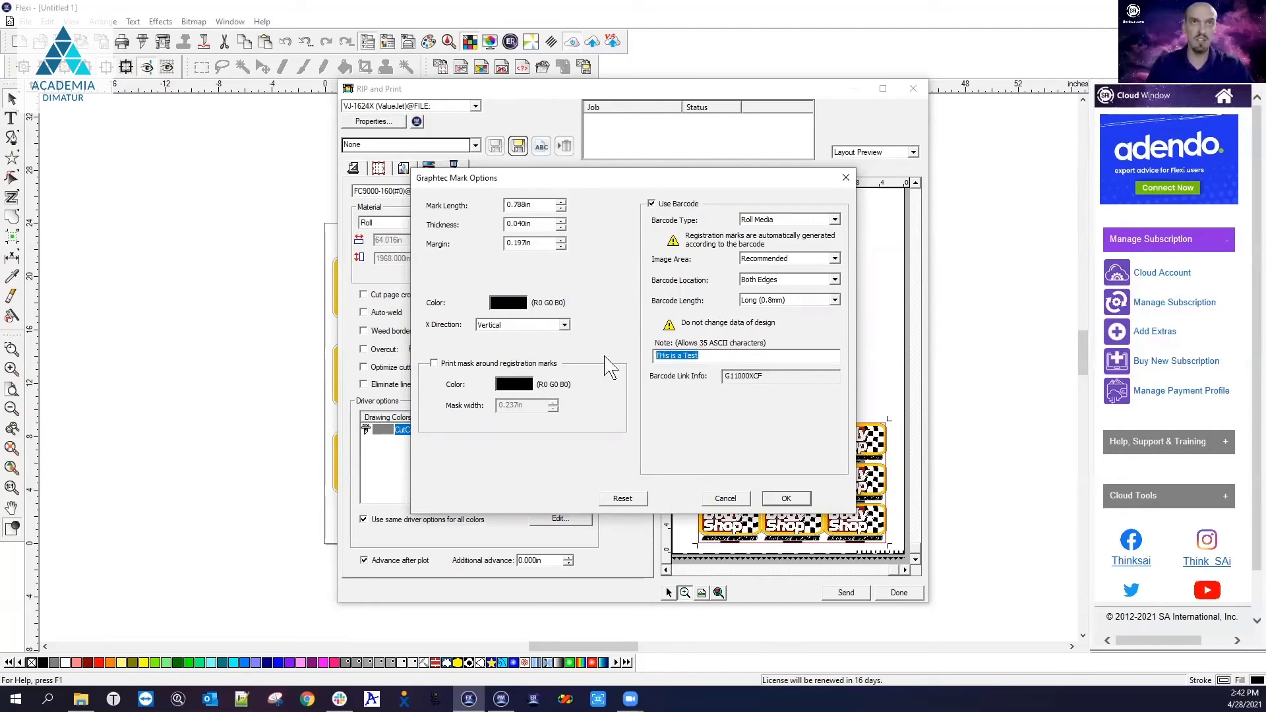
click(787, 499)
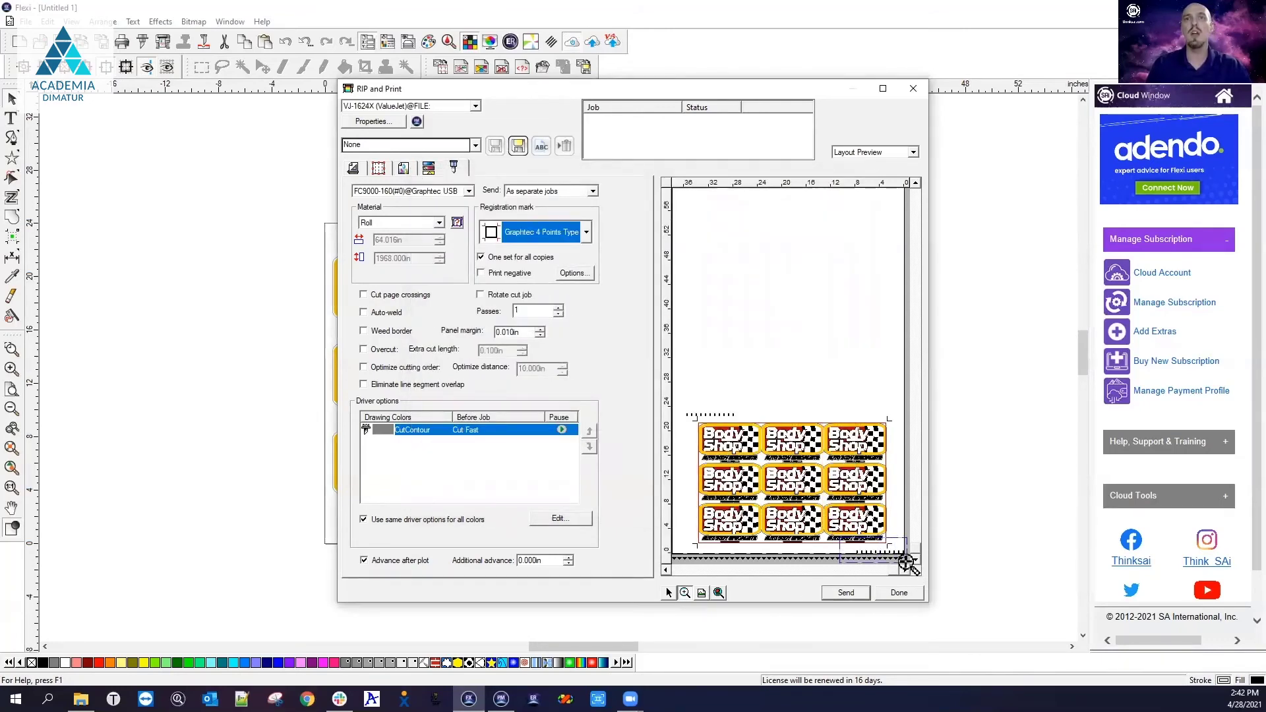
click(898, 558)
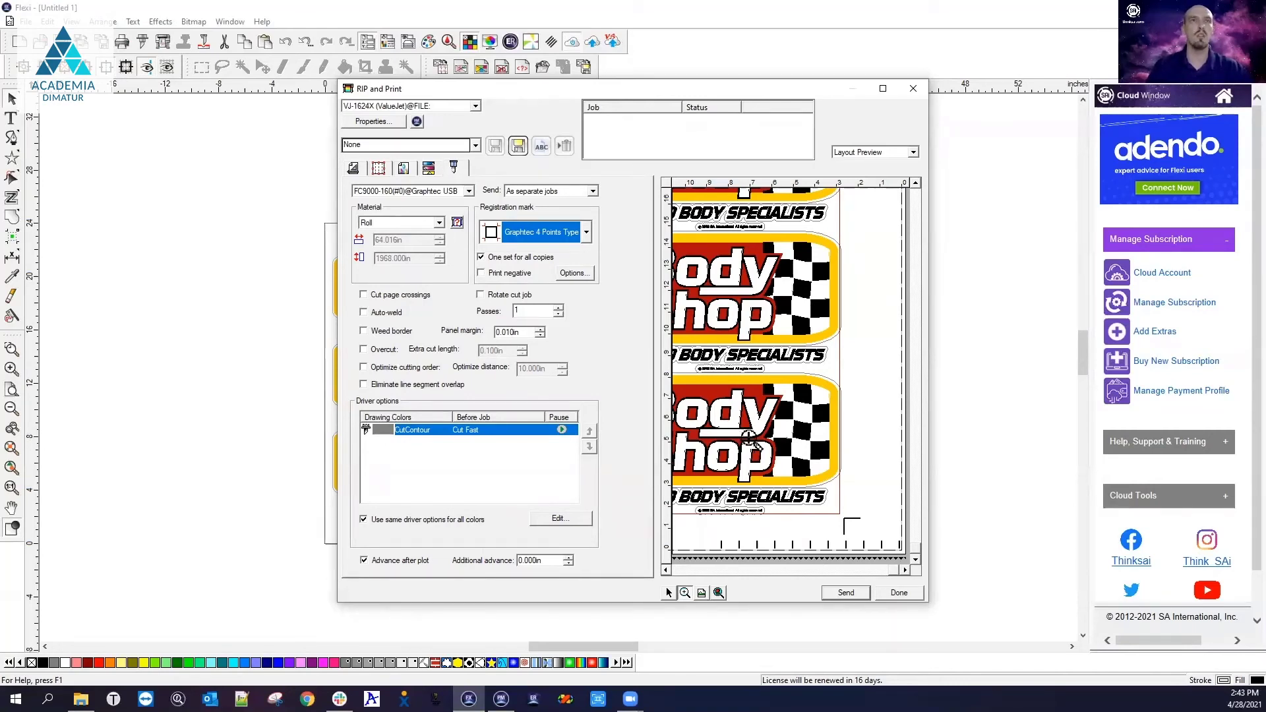
Step: Close the print setup, select the whole Body Shop logo grid, and reopen RIP and Print for it
click(900, 594)
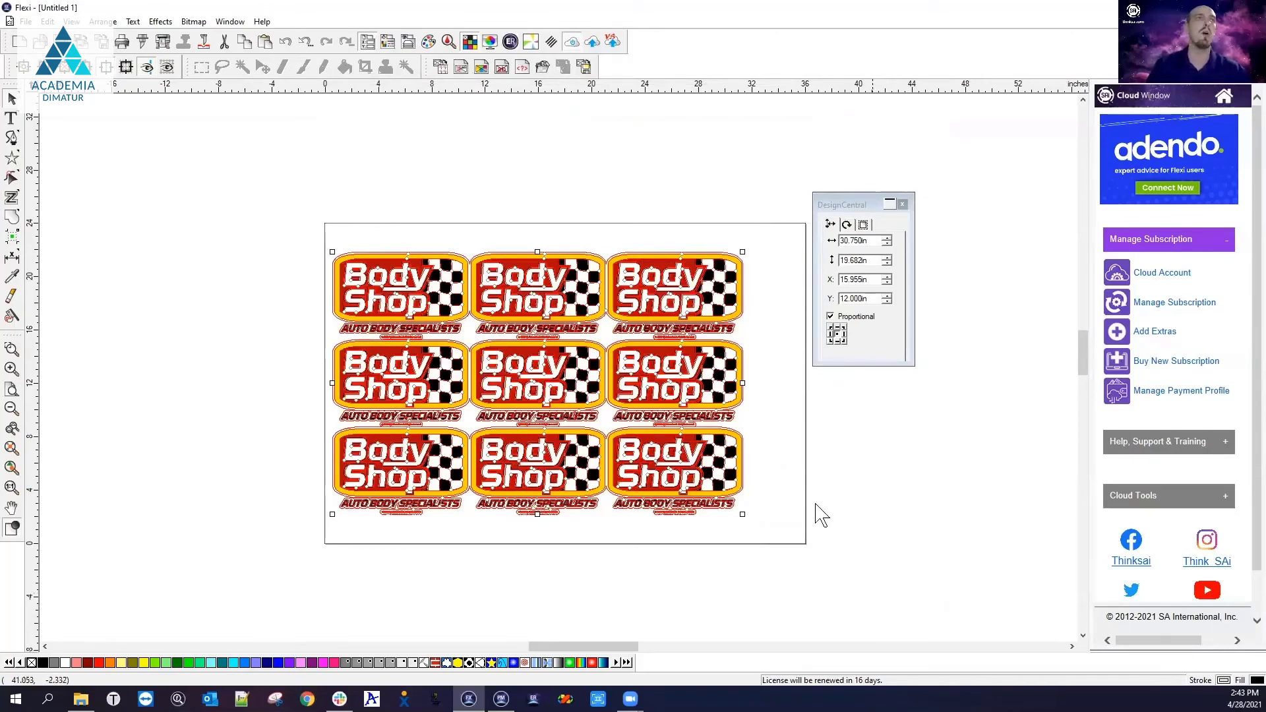
drag(303, 208, 784, 581)
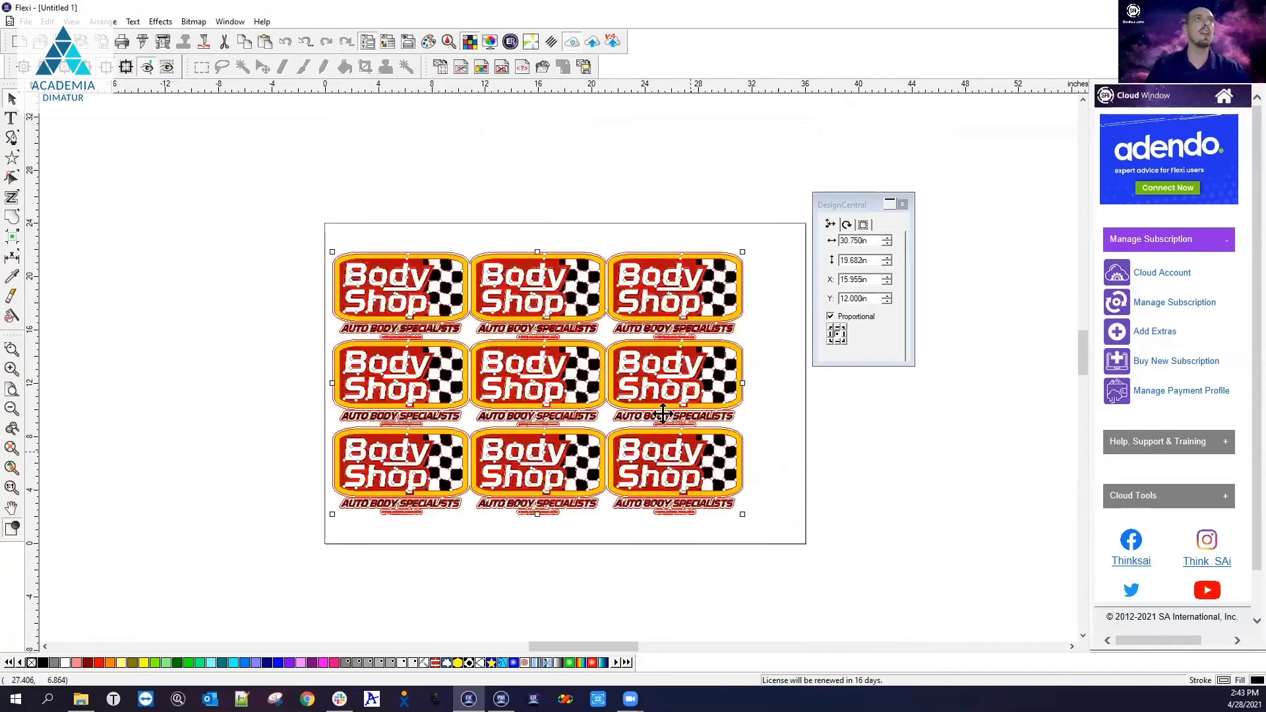
click(164, 42)
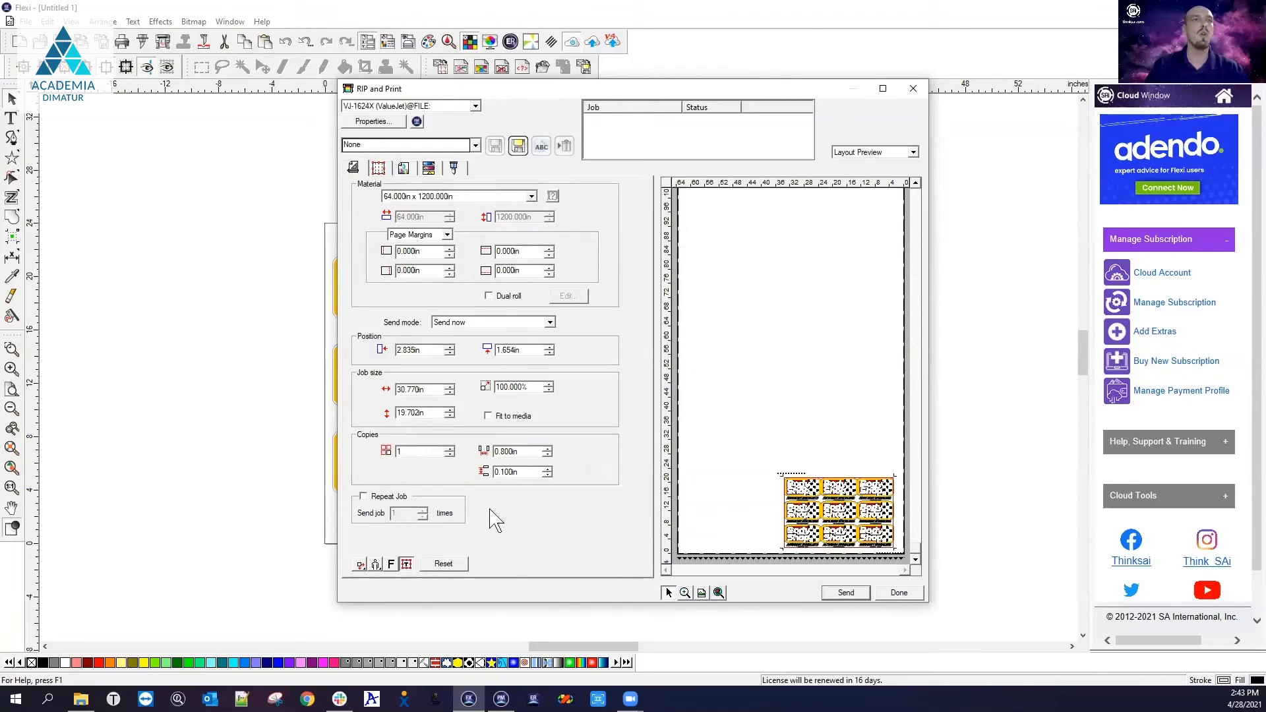
Step: Set the number of copies to 3 and move the layout on the media to about 17.12 in by 3.70 in
click(449, 449)
click(450, 449)
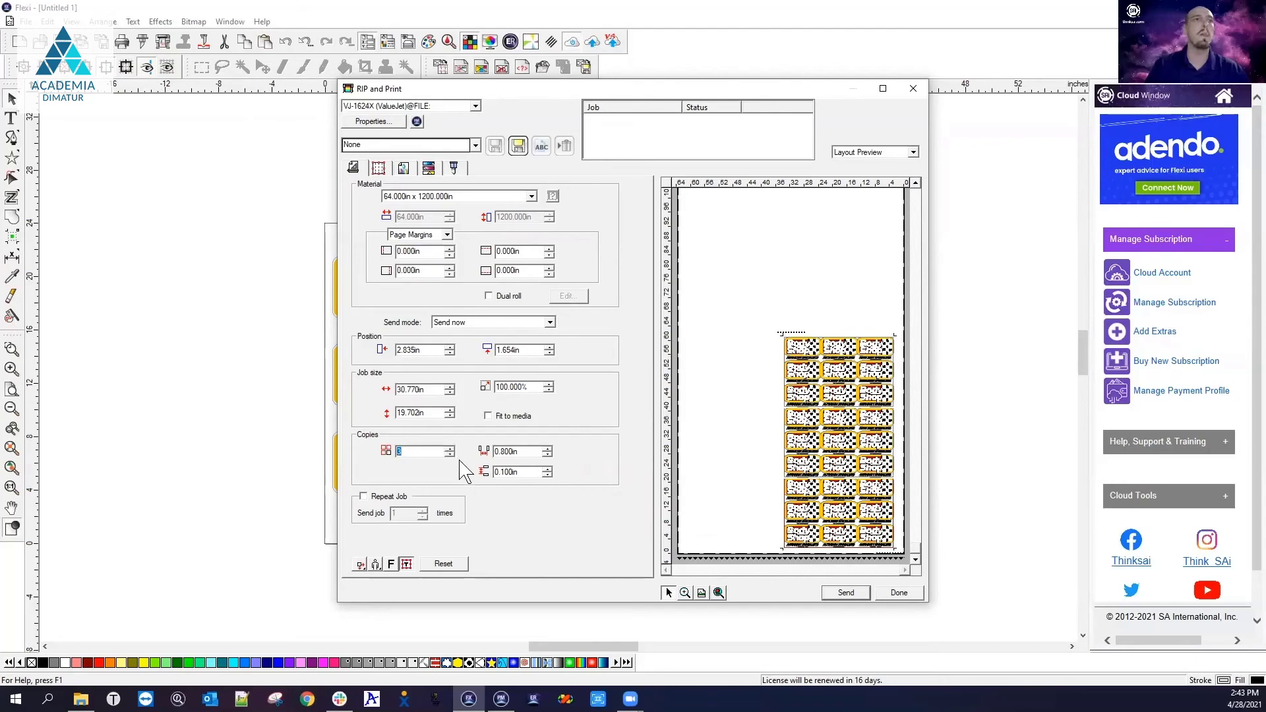
drag(830, 454, 777, 447)
Step: Set the send mode to Hold in list, check the cutter settings, and send the print-and-cut job
click(524, 319)
click(505, 344)
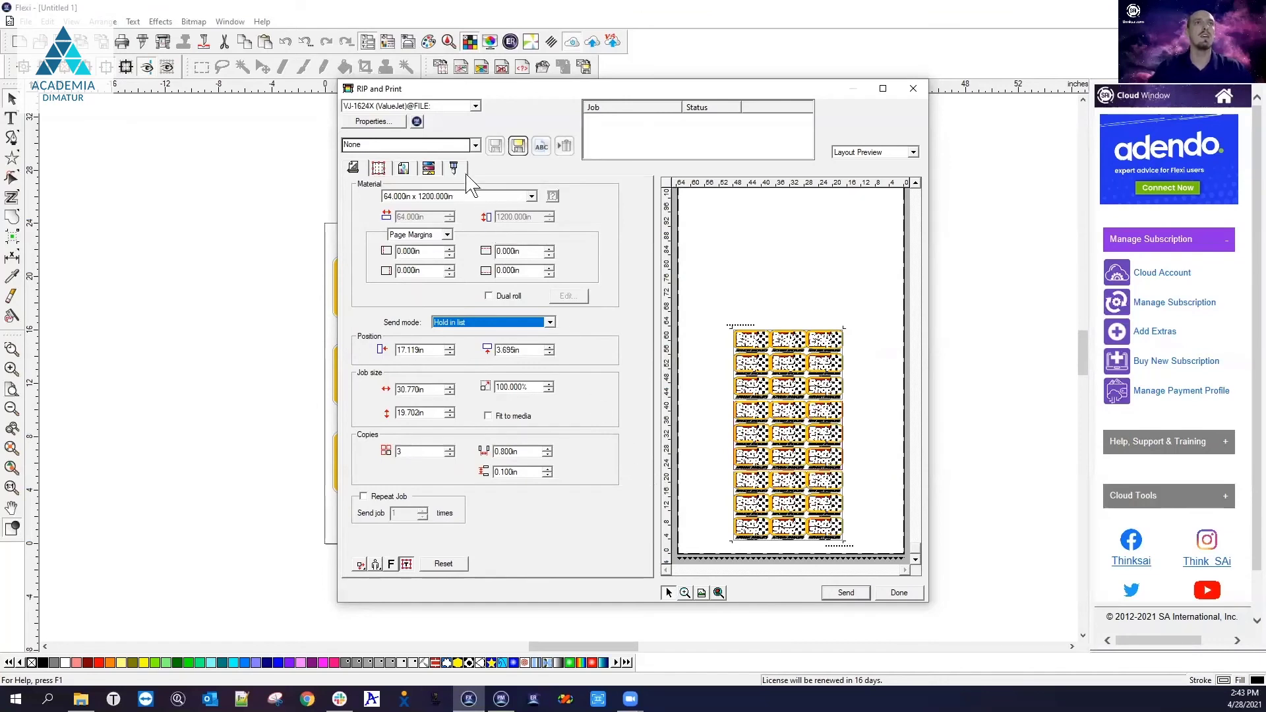
click(458, 170)
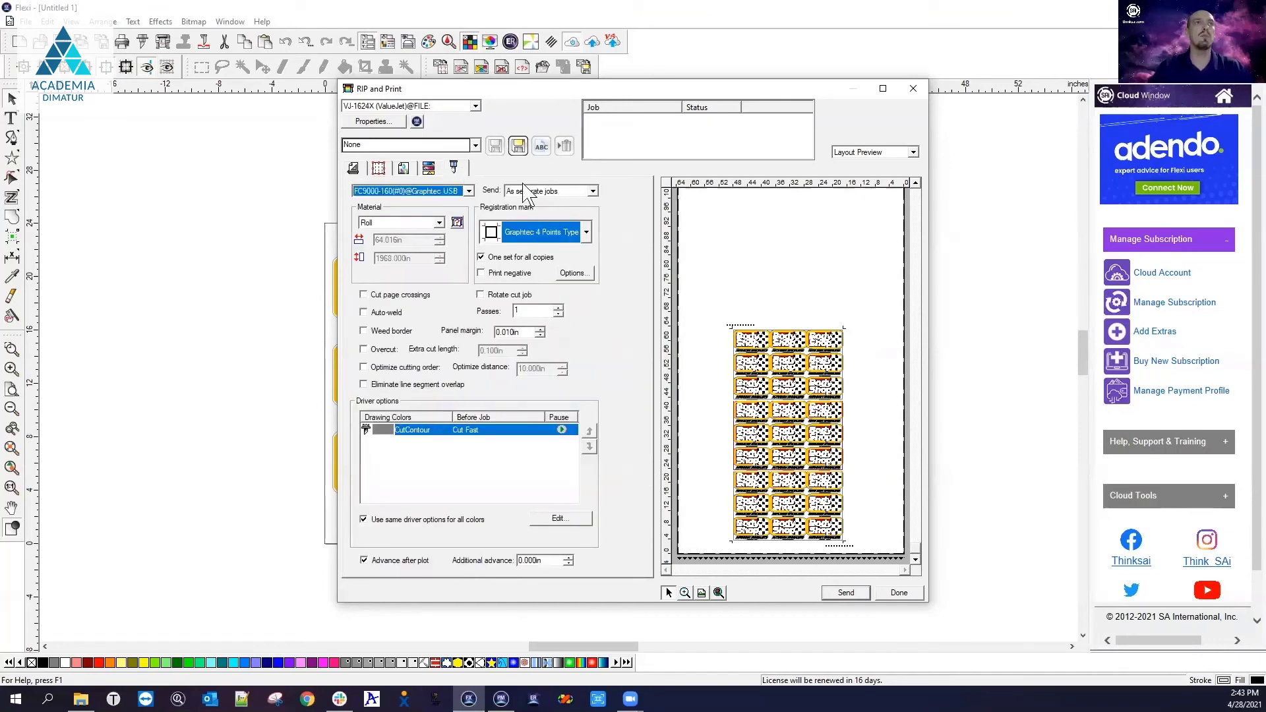
click(847, 593)
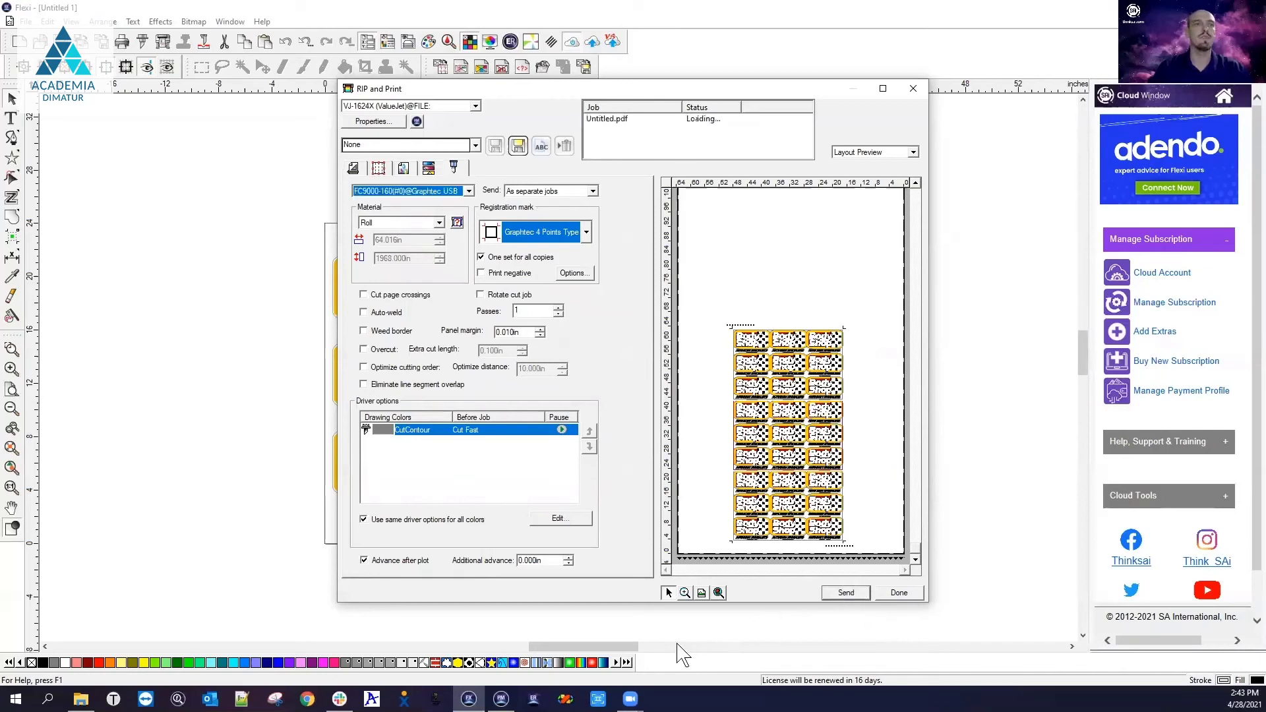
Step: Switch to Production Manager and review the held jobs in the Graphtec FC9000-160 and Mutoh VJ-1624X queues
click(501, 699)
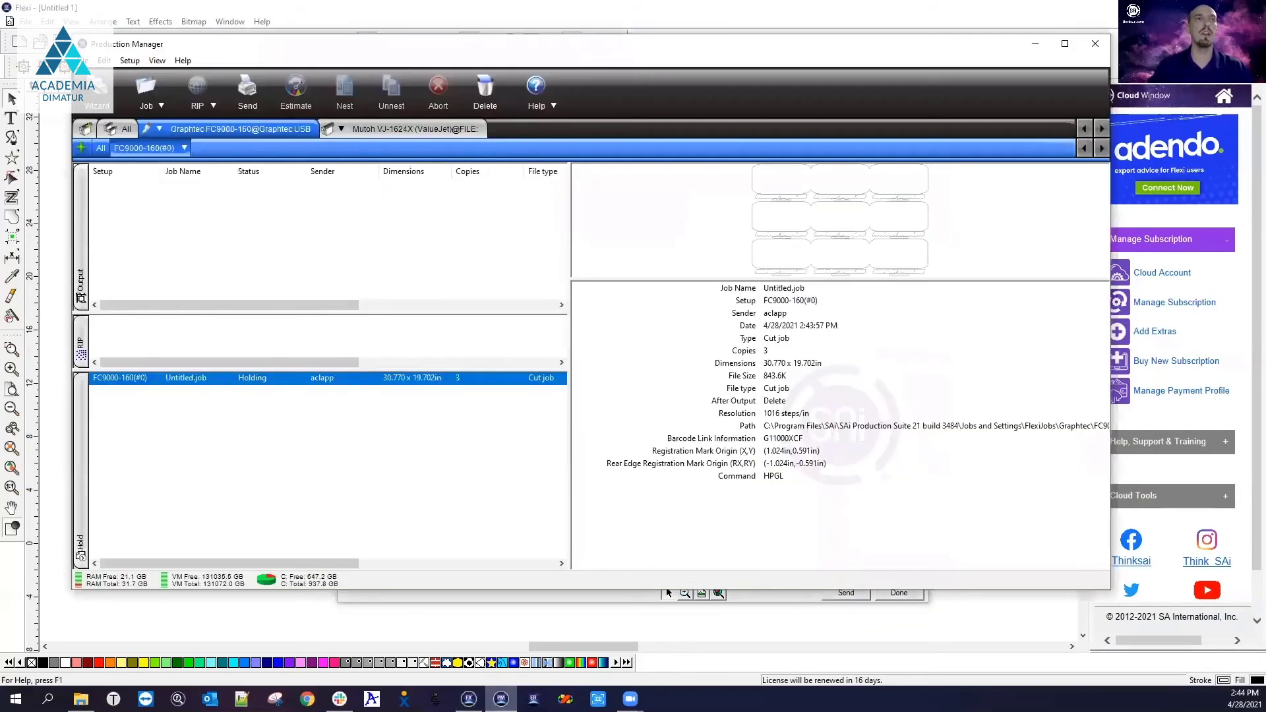
click(392, 131)
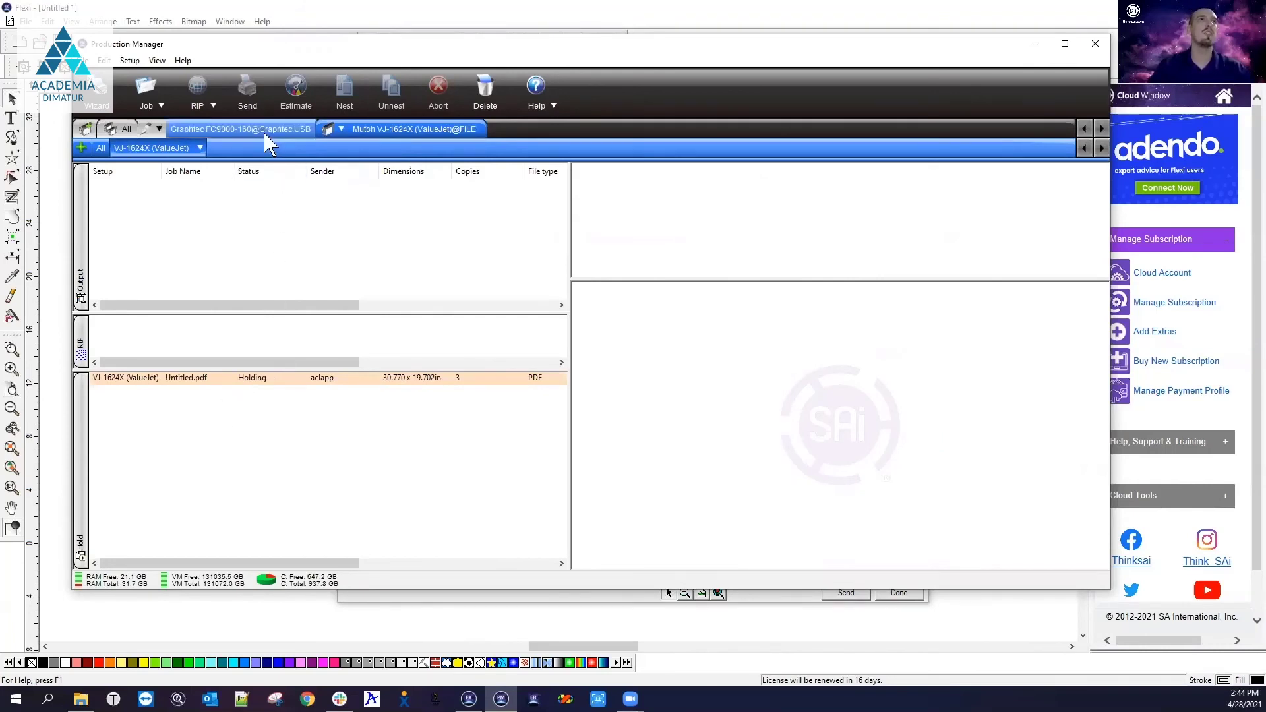
click(227, 134)
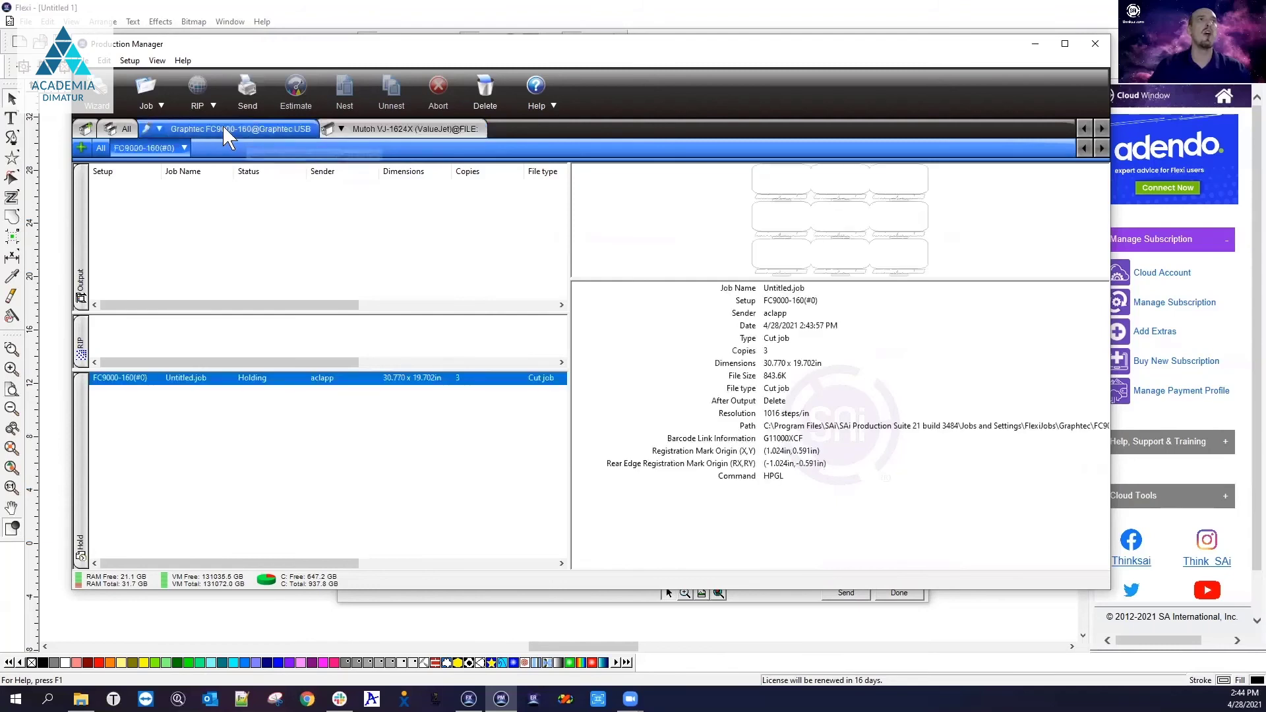